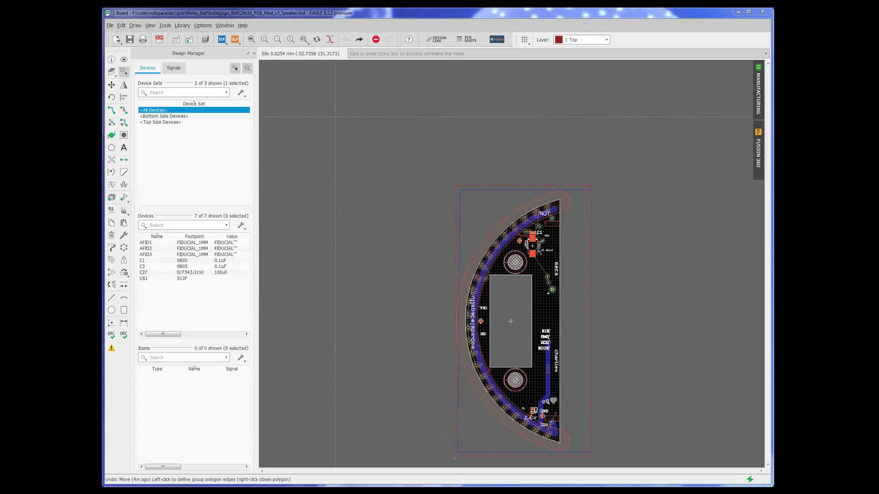
Group the entire speaker board layout and move it up and to the right, farther away from the origin.
{"action": "left_click", "coordinate": [379, 54]}
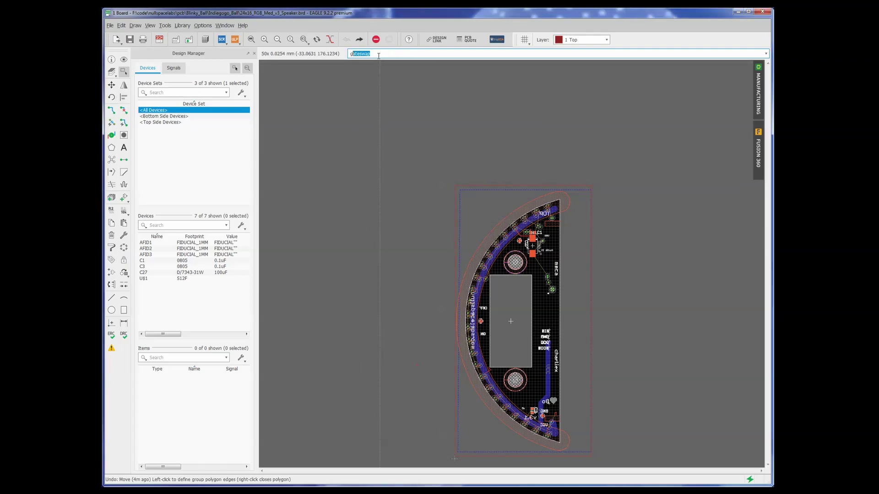
{"action": "key", "text": "Escape"}
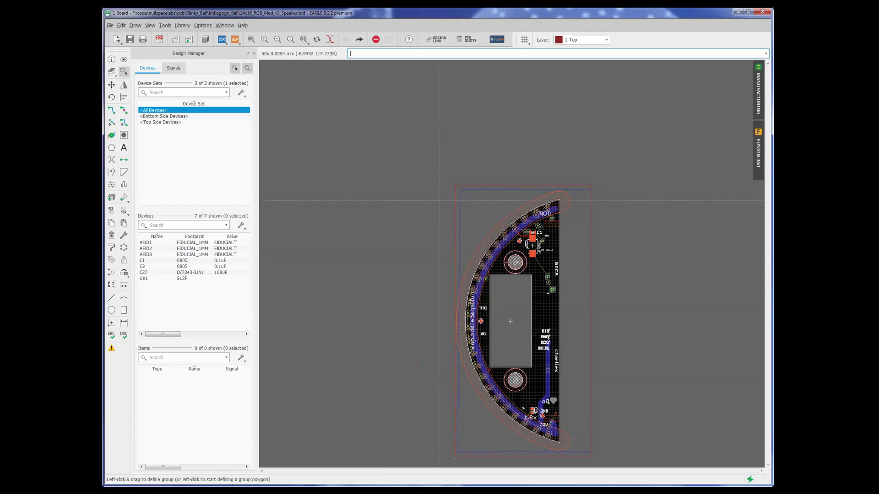
{"action": "left_click_drag", "start_coordinate": [420, 149], "coordinate": [624, 476]}
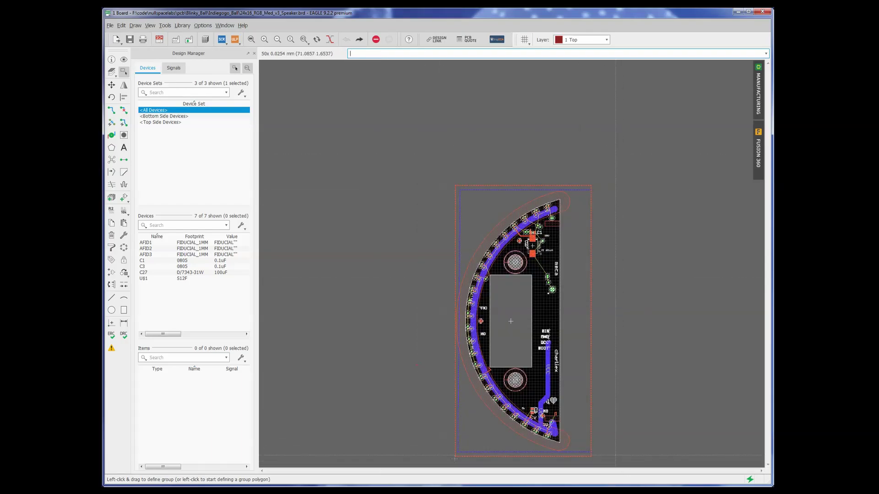
{"action": "type", "text": "move"}
{"action": "key", "text": "Return"}
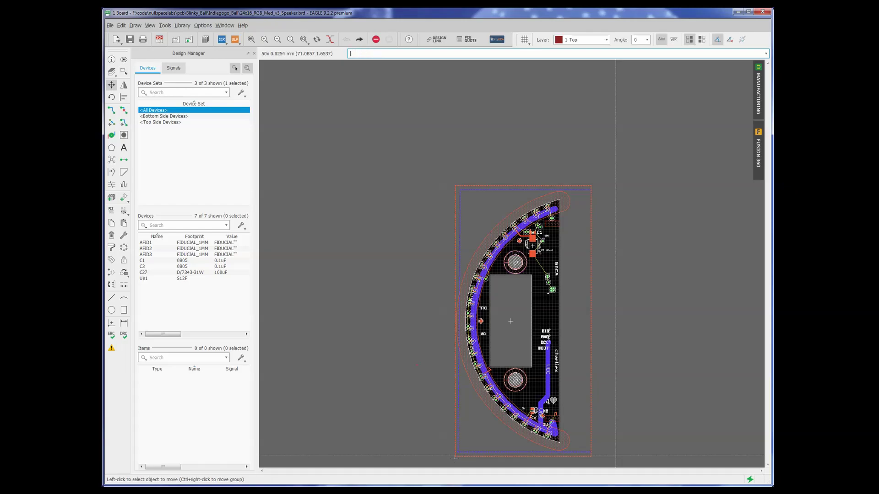
{"action": "right_click", "coordinate": [528, 316]}
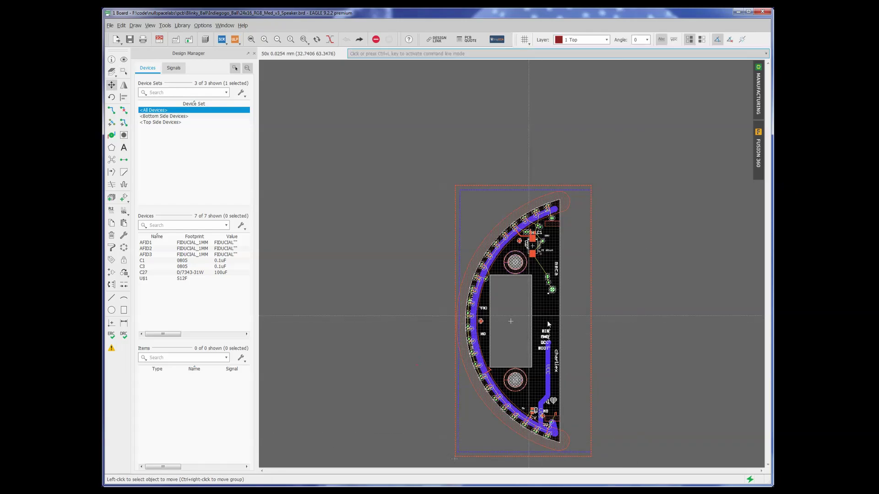
{"action": "left_click", "coordinate": [547, 320]}
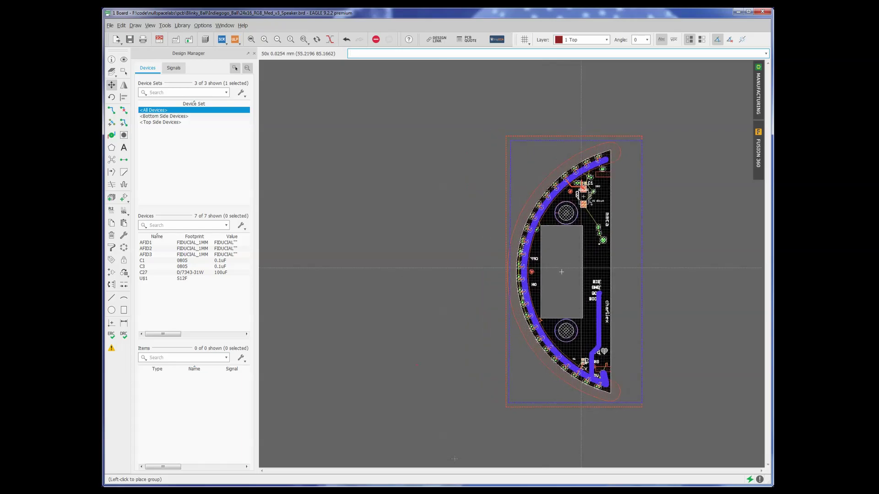
{"action": "left_click", "coordinate": [585, 264]}
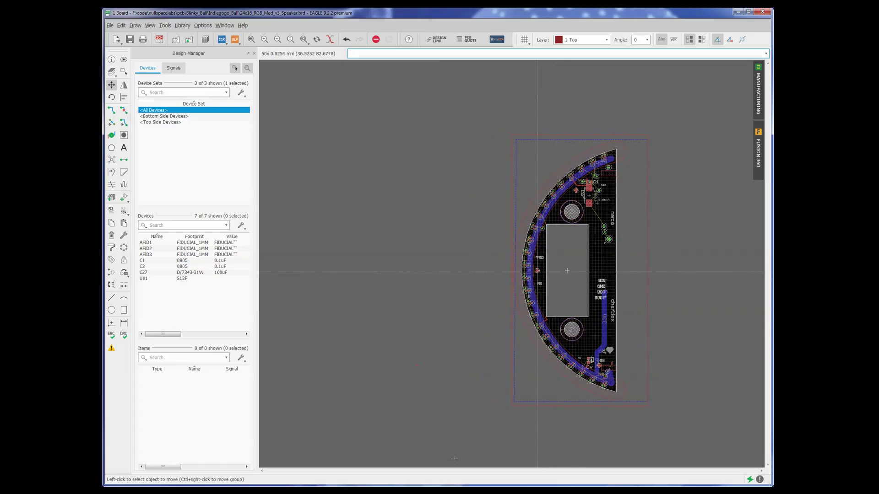
Check the properties of the three fiducials AFID2, AFID1 and AFID3 for their positions, leaving them unedited.
{"action": "right_click", "coordinate": [536, 270]}
{"action": "left_click", "coordinate": [559, 436]}
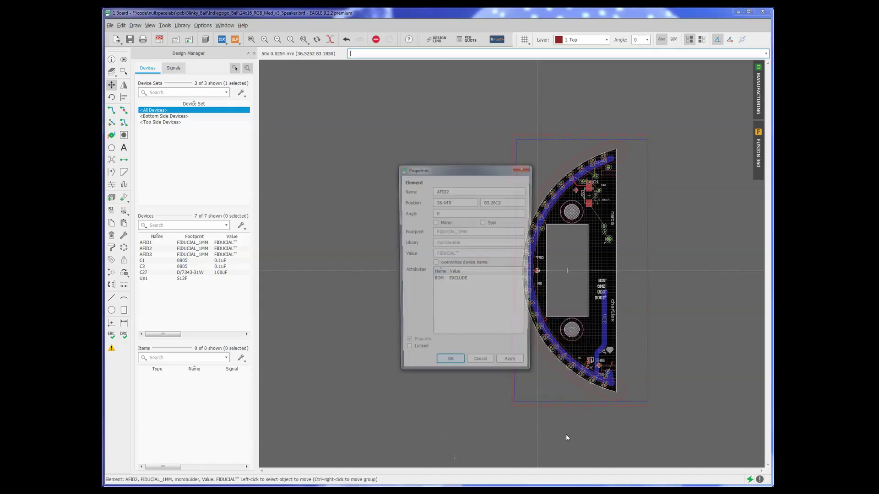
{"action": "left_click", "coordinate": [482, 368]}
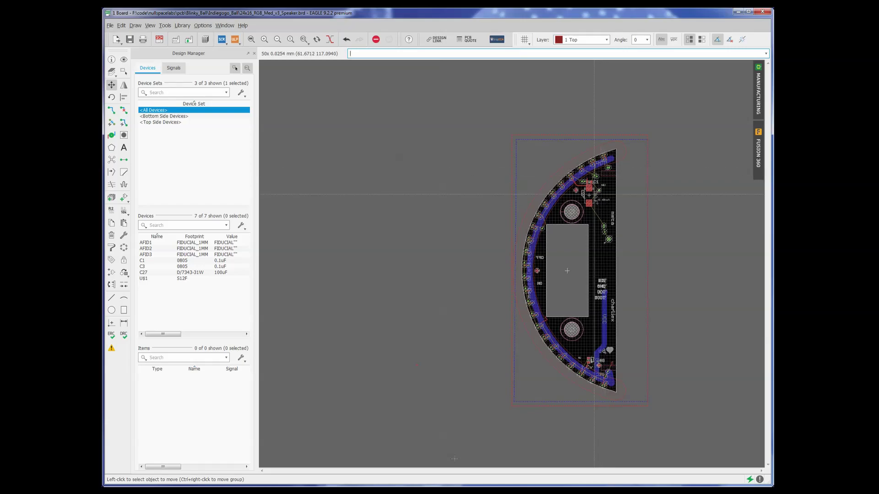
{"action": "right_click", "coordinate": [575, 192]}
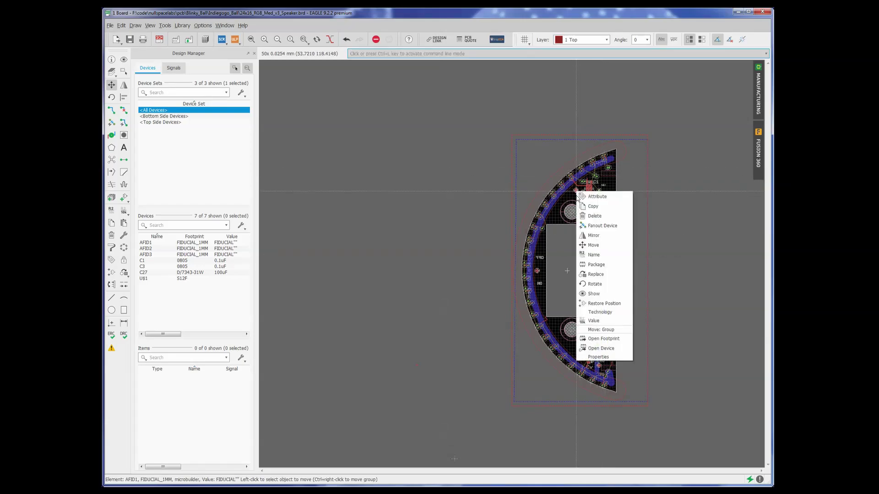
{"action": "left_click", "coordinate": [598, 357]}
{"action": "left_click", "coordinate": [527, 286]}
{"action": "right_click", "coordinate": [600, 366]}
{"action": "left_click", "coordinate": [625, 362]}
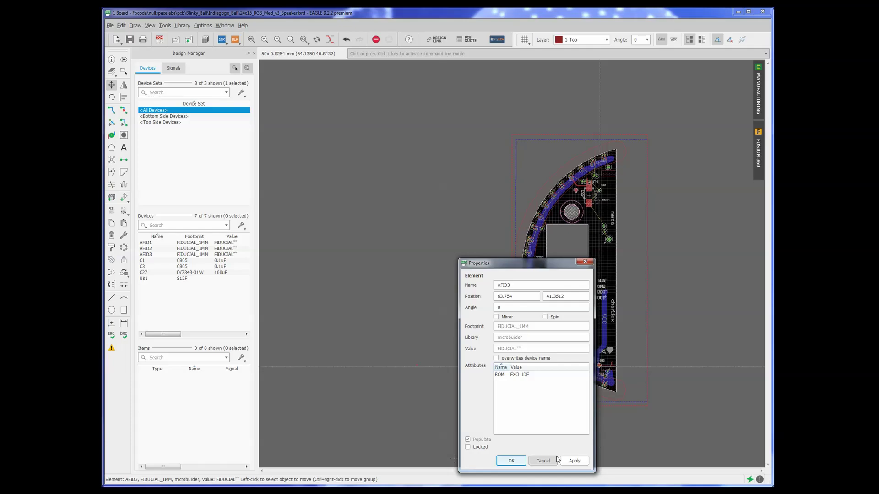
{"action": "left_click", "coordinate": [552, 460]}
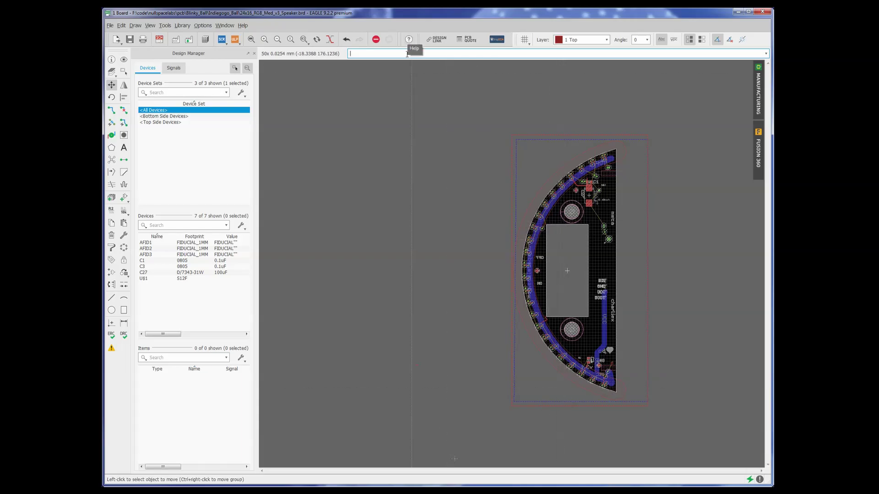
Run the DP-NEODEN4.ulp pick-and-place script and show its list of parts in the board.
{"action": "type", "text": "move"}
{"action": "key", "text": "Return"}
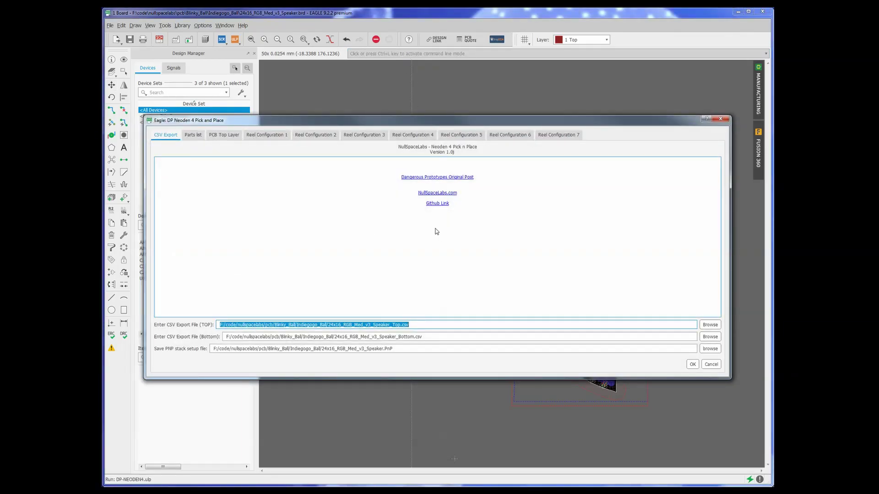
{"action": "left_click", "coordinate": [193, 135]}
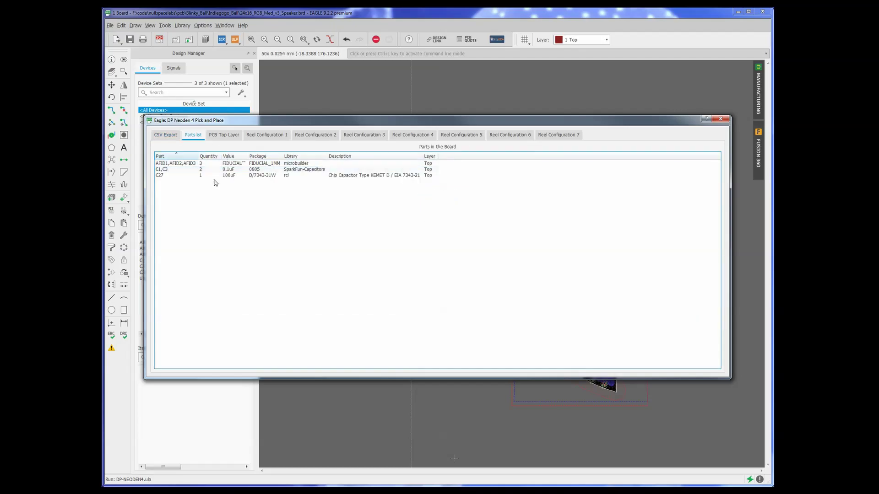
Review the top-layer reel assignments for the C1/C3 and C27 capacitors.
{"action": "left_click", "coordinate": [230, 139]}
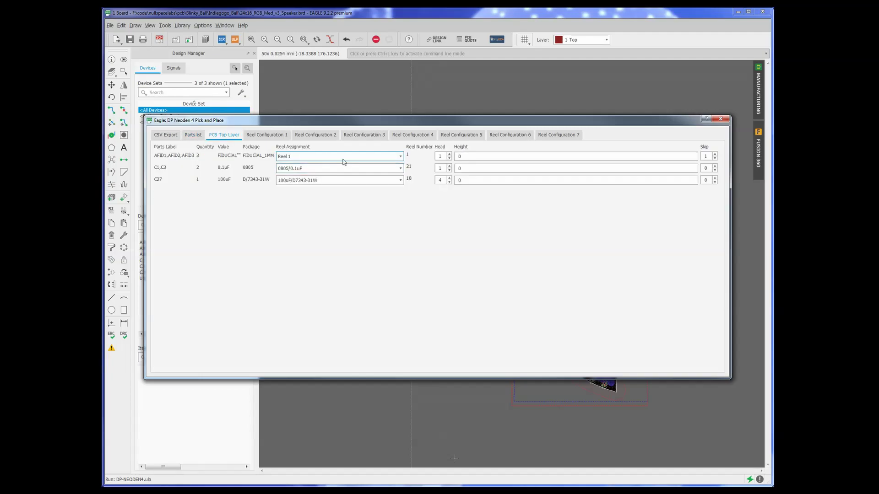
{"action": "left_click", "coordinate": [330, 174]}
{"action": "left_click", "coordinate": [330, 174]}
{"action": "left_click", "coordinate": [333, 180]}
{"action": "left_click", "coordinate": [336, 181]}
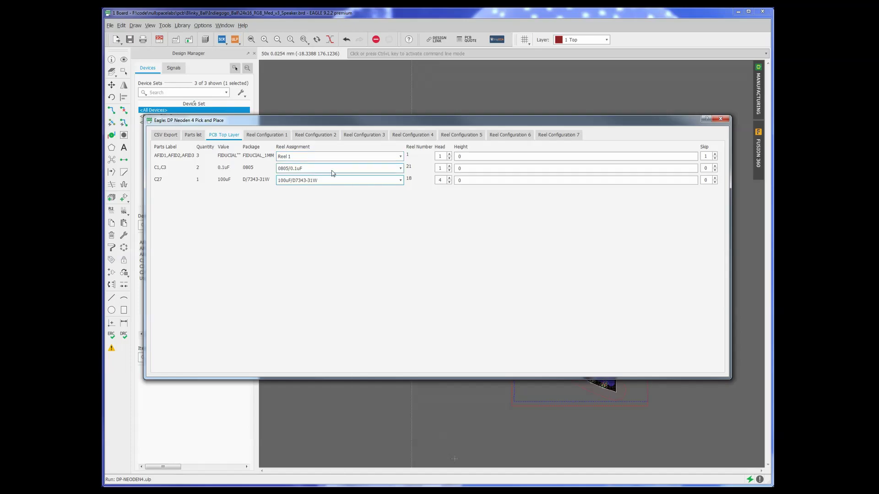
Examine the settings of reel 2, from nozzle, pick height and delay to move speed, feeding rate and rotation.
{"action": "left_click", "coordinate": [278, 137]}
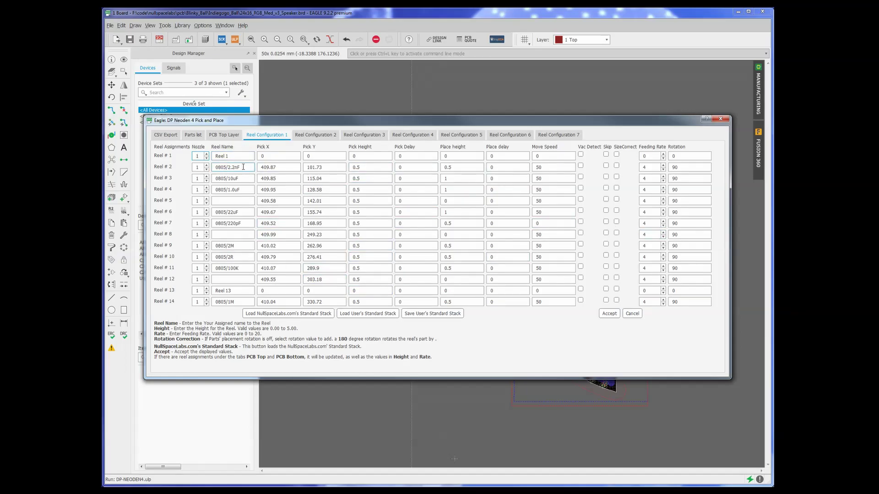
{"action": "left_click", "coordinate": [207, 165]}
{"action": "left_click", "coordinate": [206, 166]}
{"action": "left_click", "coordinate": [207, 169]}
{"action": "left_click", "coordinate": [375, 168]}
{"action": "left_click", "coordinate": [409, 169]}
{"action": "left_click", "coordinate": [466, 168]}
{"action": "left_click", "coordinate": [515, 169]}
{"action": "left_click", "coordinate": [557, 167]}
{"action": "left_click", "coordinate": [649, 167]}
{"action": "left_click", "coordinate": [681, 169]}
Look through the remaining reel configurations, from the last set back to the second.
{"action": "left_click", "coordinate": [567, 135]}
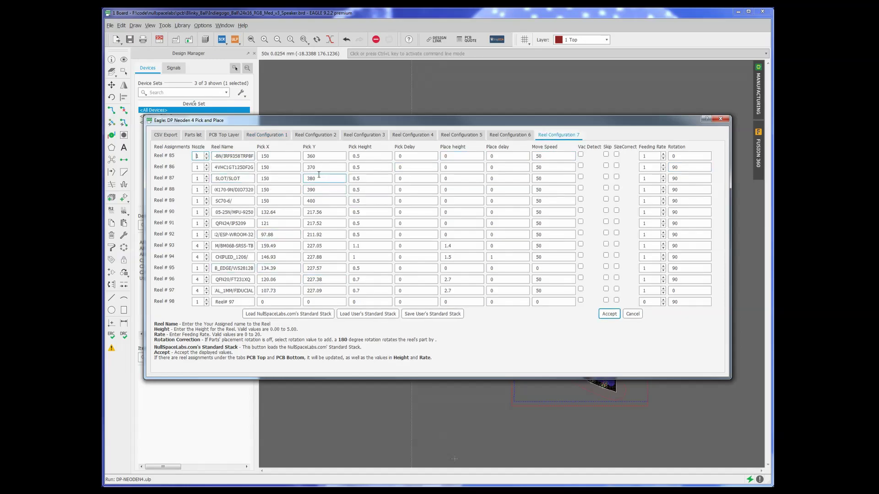
{"action": "left_click", "coordinate": [461, 135]}
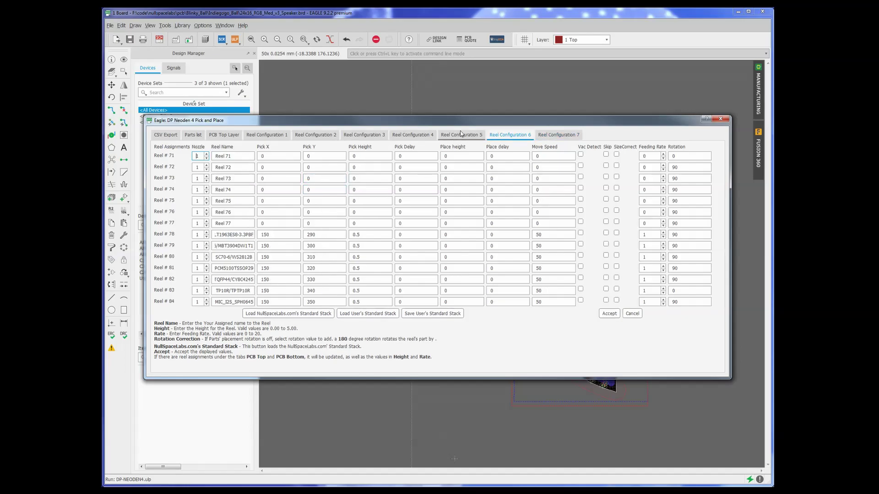
{"action": "left_click", "coordinate": [412, 135]}
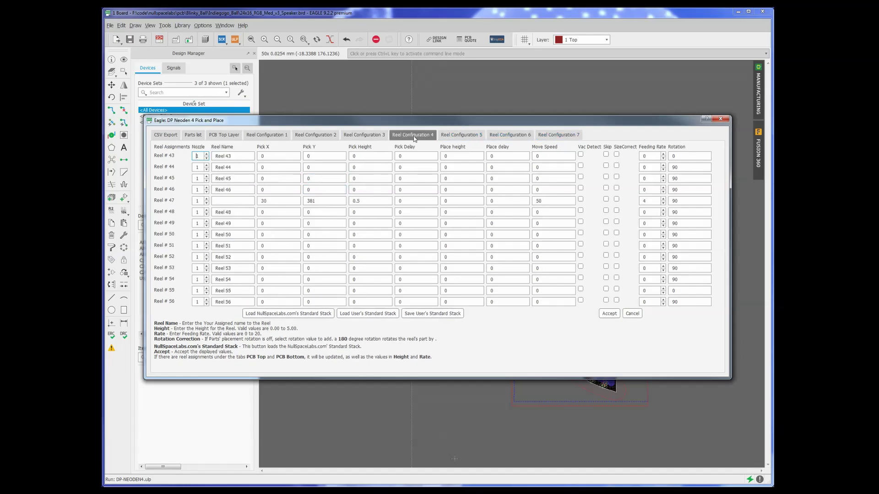
{"action": "left_click", "coordinate": [375, 136]}
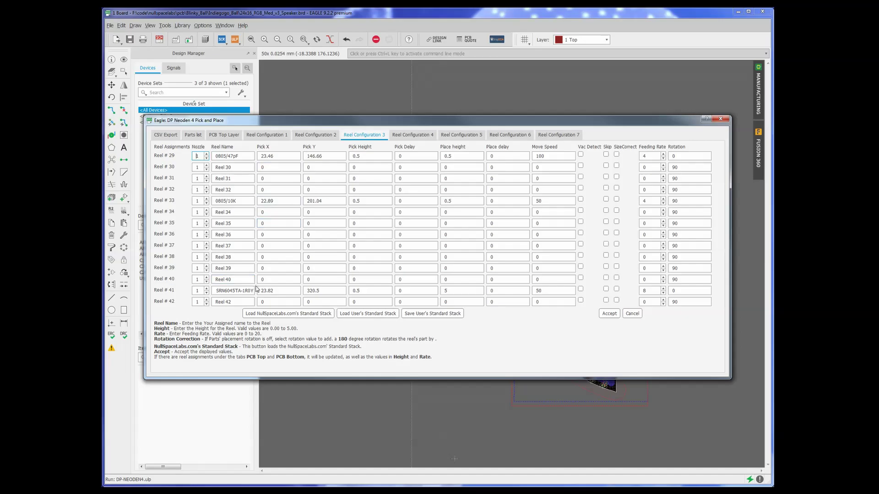
{"action": "left_click", "coordinate": [315, 136]}
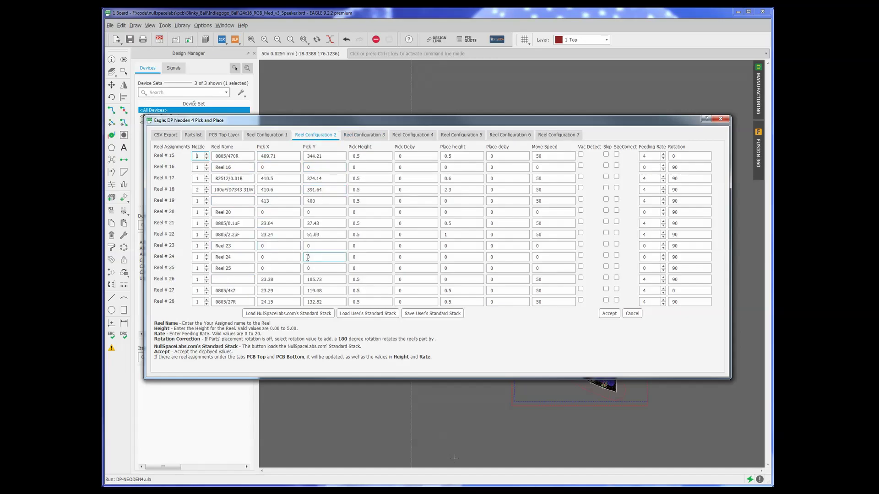
Set the feeding rate of reel 18, the 100uF/D7343-31W capacitor, to 8.
{"action": "left_click", "coordinate": [285, 211]}
{"action": "left_click", "coordinate": [546, 191]}
{"action": "double_click", "coordinate": [654, 189]}
{"action": "type", "text": "8"}
{"action": "left_click", "coordinate": [651, 178]}
Recheck the first and third reel configurations, the top-layer assignments and the parts list.
{"action": "left_click", "coordinate": [278, 137]}
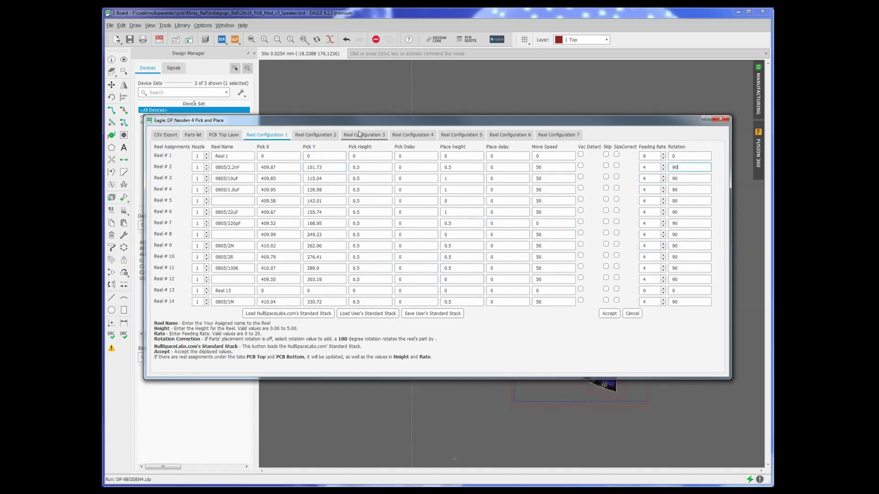
{"action": "left_click", "coordinate": [364, 134]}
{"action": "left_click", "coordinate": [267, 134]}
{"action": "left_click", "coordinate": [224, 134]}
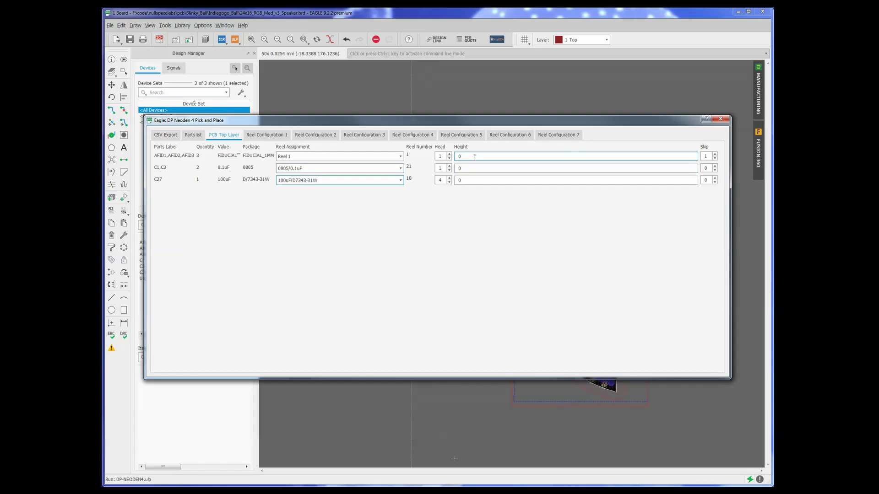
{"action": "left_click", "coordinate": [192, 135]}
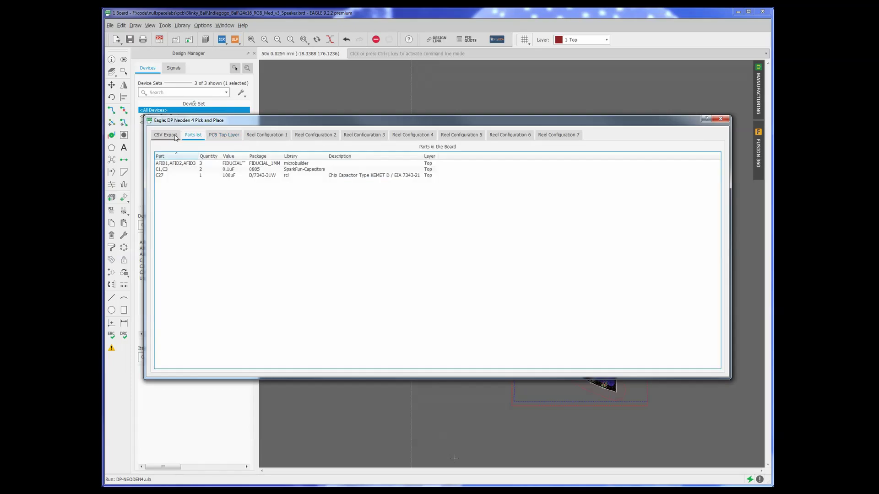
Export the top and bottom CSV files and the PnP stack setup file to the preset paths.
{"action": "left_click", "coordinate": [166, 135]}
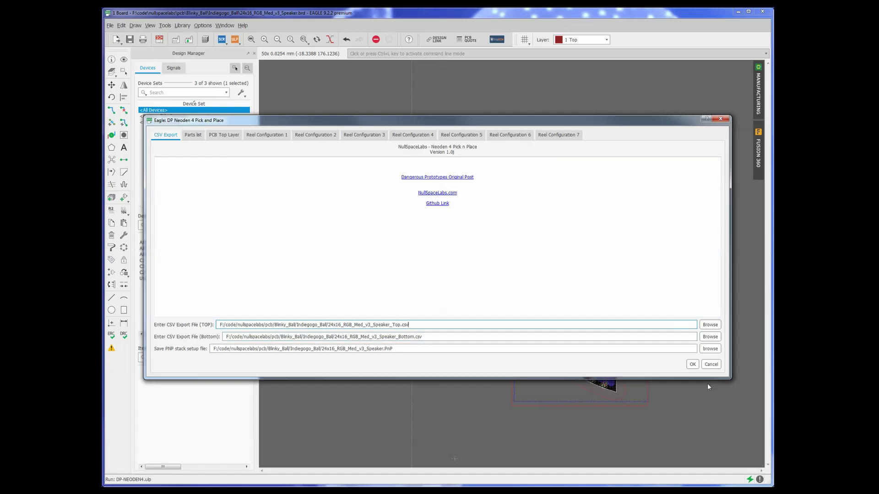
{"action": "left_click", "coordinate": [692, 365]}
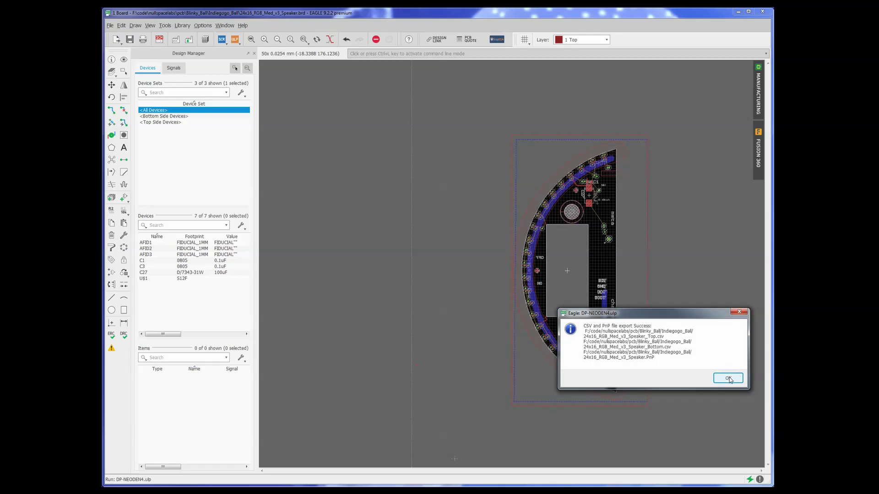
{"action": "left_click", "coordinate": [728, 380]}
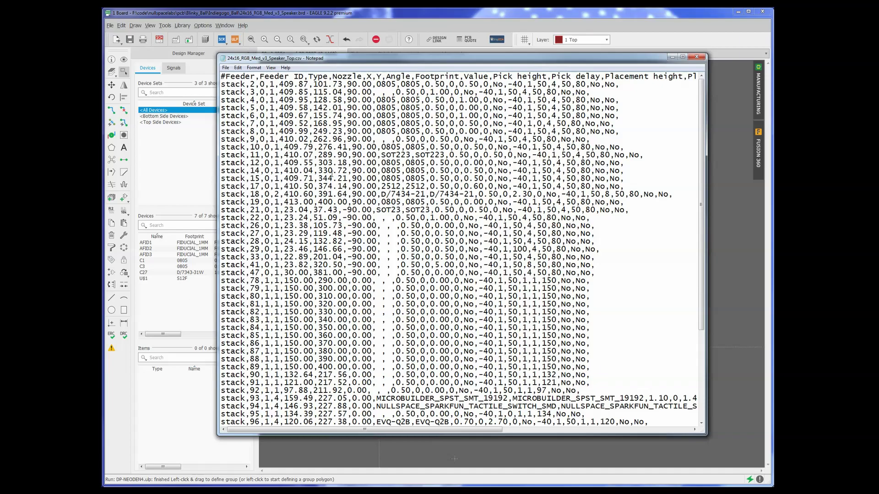
Examine the feeder stack, board mark and component placement lines in the exported 24x16_RGB_Med_v3_Speaker_Top.csv in Notepad.
{"action": "scroll", "coordinate": [300, 209], "scroll_direction": "down", "scroll_amount": 5}
{"action": "scroll", "coordinate": [336, 243], "scroll_direction": "up", "scroll_amount": 5}
{"action": "scroll", "coordinate": [432, 215], "scroll_direction": "down", "scroll_amount": 5}
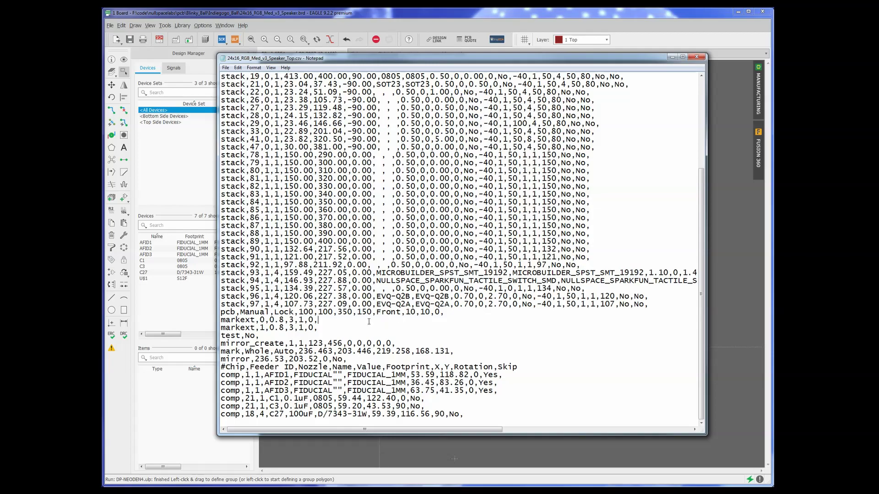
{"action": "scroll", "coordinate": [446, 316], "scroll_direction": "up", "scroll_amount": 5}
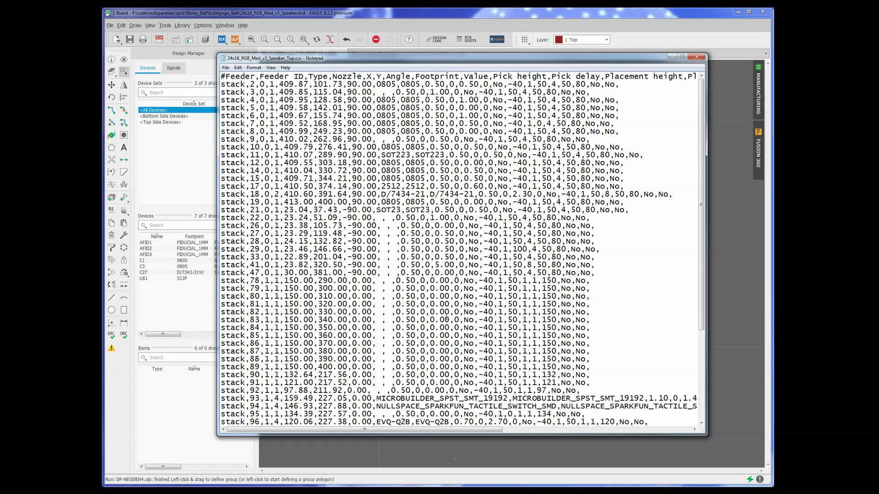
{"action": "scroll", "coordinate": [446, 317], "scroll_direction": "down", "scroll_amount": 4}
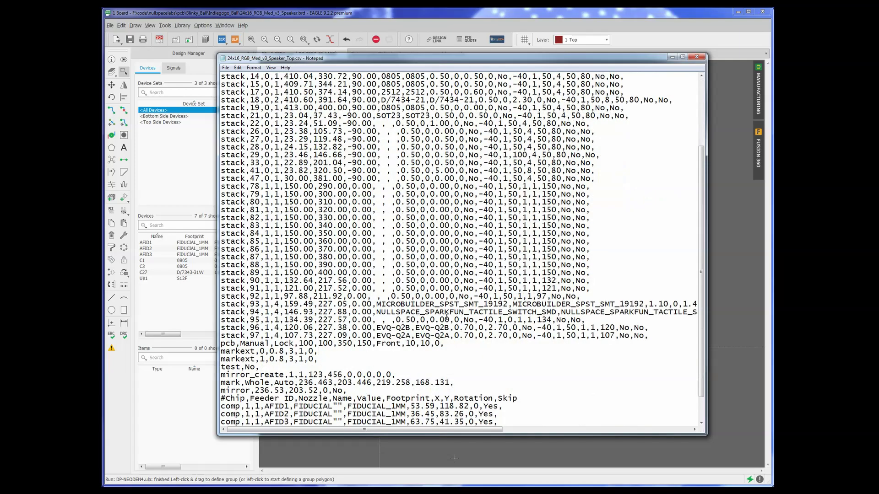
{"action": "scroll", "coordinate": [446, 317], "scroll_direction": "up", "scroll_amount": 4}
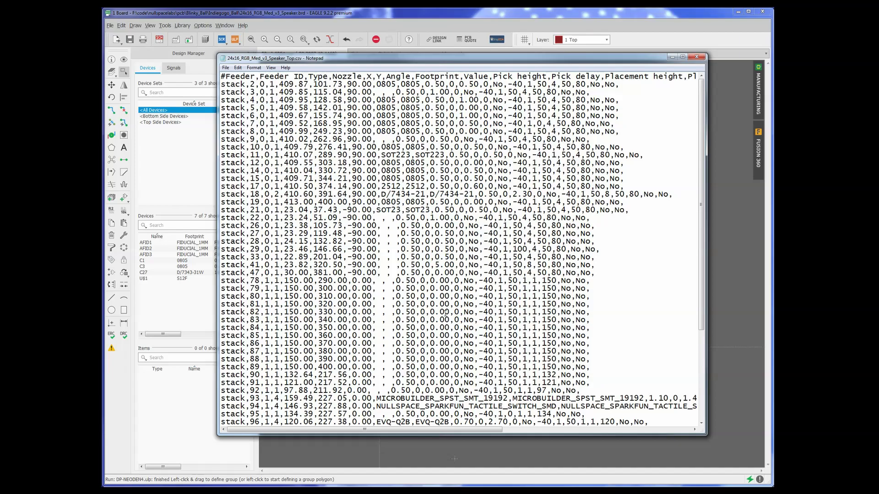
{"action": "scroll", "coordinate": [445, 313], "scroll_direction": "down", "scroll_amount": 6}
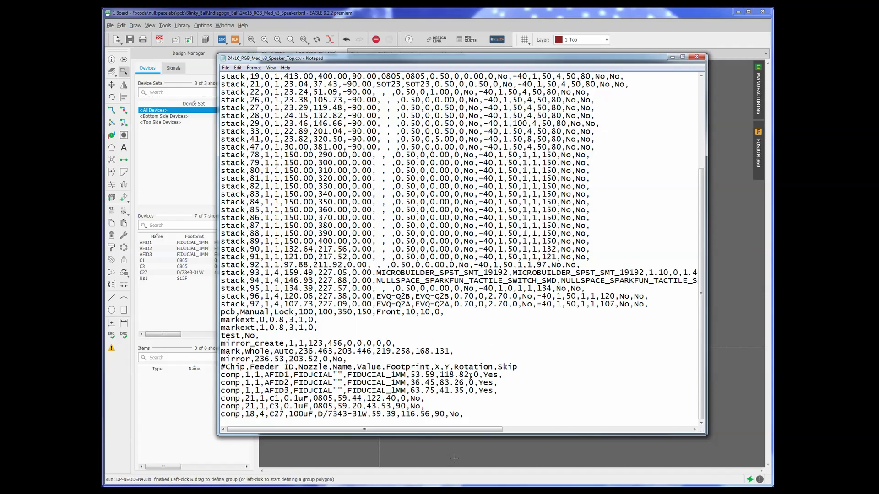
{"action": "left_click_drag", "start_coordinate": [468, 417], "coordinate": [221, 374]}
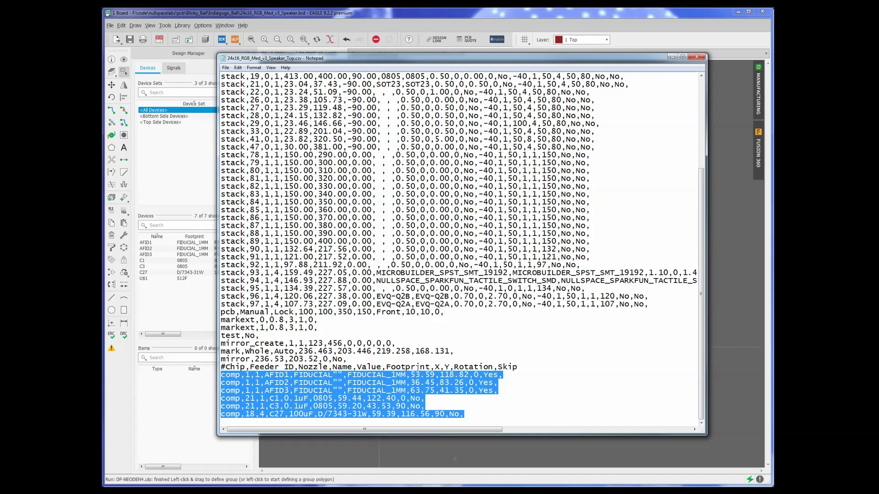
{"action": "left_click", "coordinate": [409, 376]}
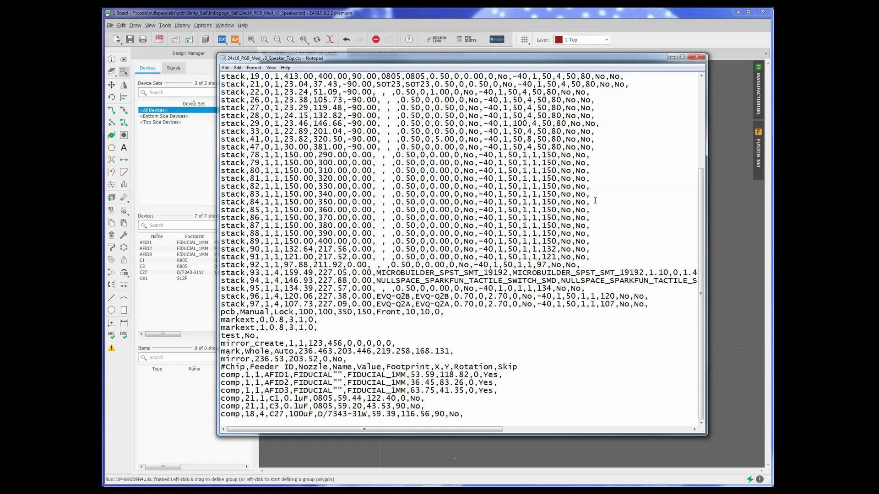
Close the CSV, import testing-dp.csv from the U disk on the Neoden 4 machine, and open the testing-dp program for editing.
{"action": "left_click", "coordinate": [699, 61]}
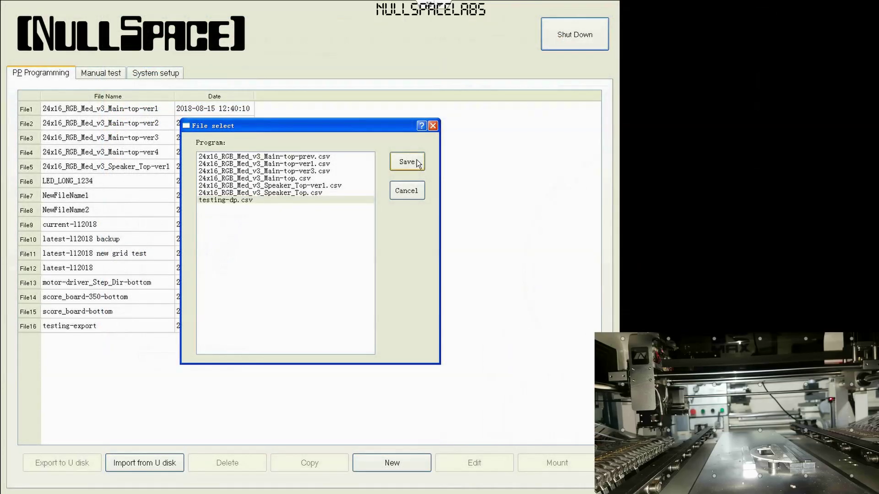
{"action": "left_click", "coordinate": [407, 162]}
{"action": "left_click", "coordinate": [107, 323]}
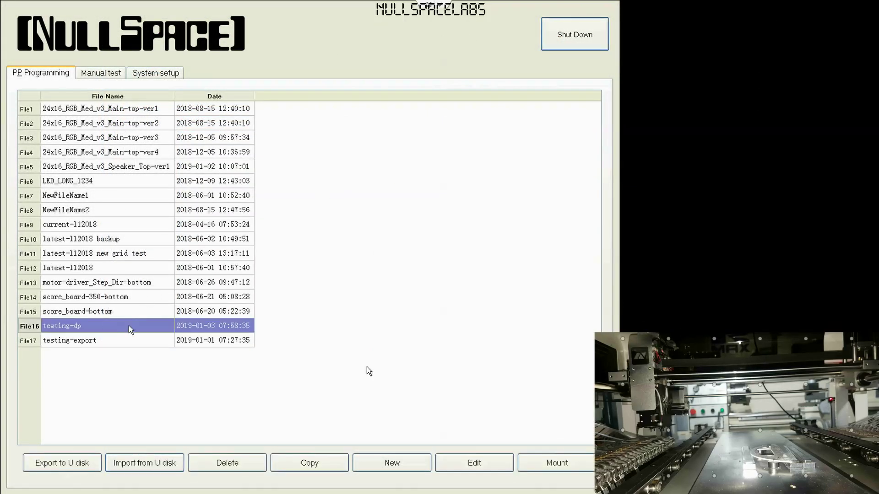
{"action": "left_click", "coordinate": [472, 458]}
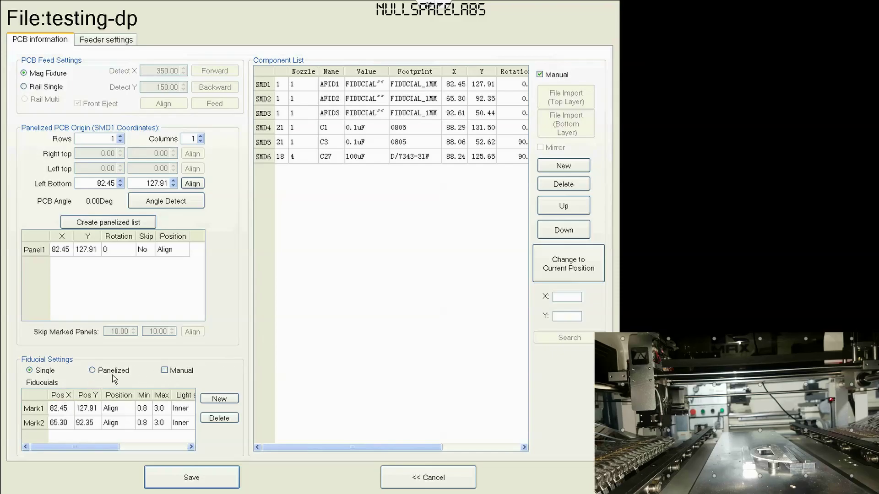
Check the camera views at the Mark1 and Mark2 fiducial positions, leaving each without saving.
{"action": "left_click", "coordinate": [115, 412]}
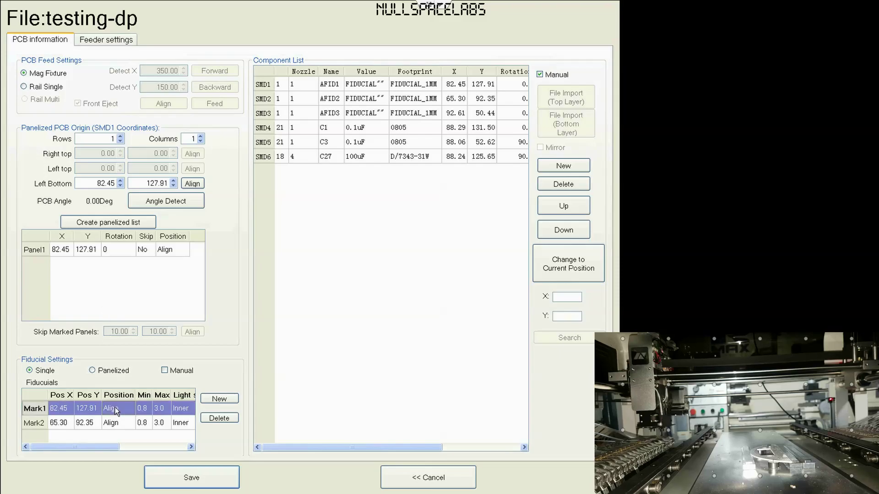
{"action": "left_click", "coordinate": [116, 412]}
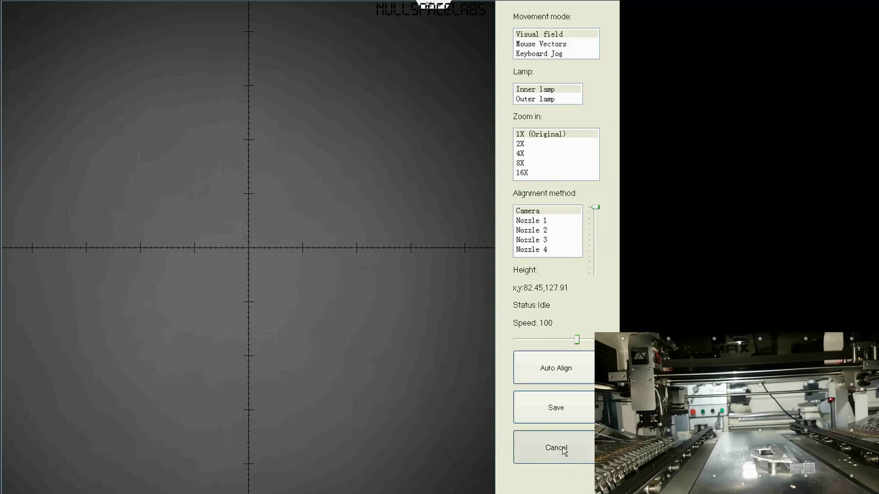
{"action": "left_click", "coordinate": [563, 450]}
{"action": "left_click", "coordinate": [123, 427]}
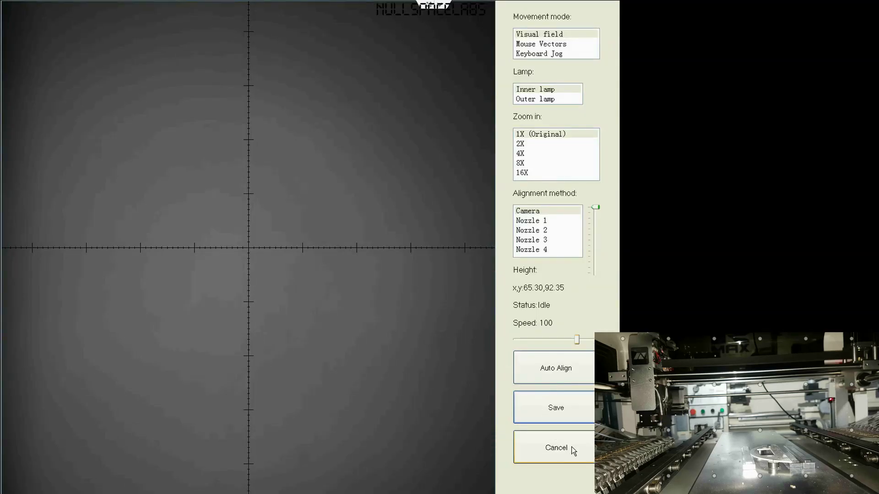
{"action": "left_click", "coordinate": [571, 446]}
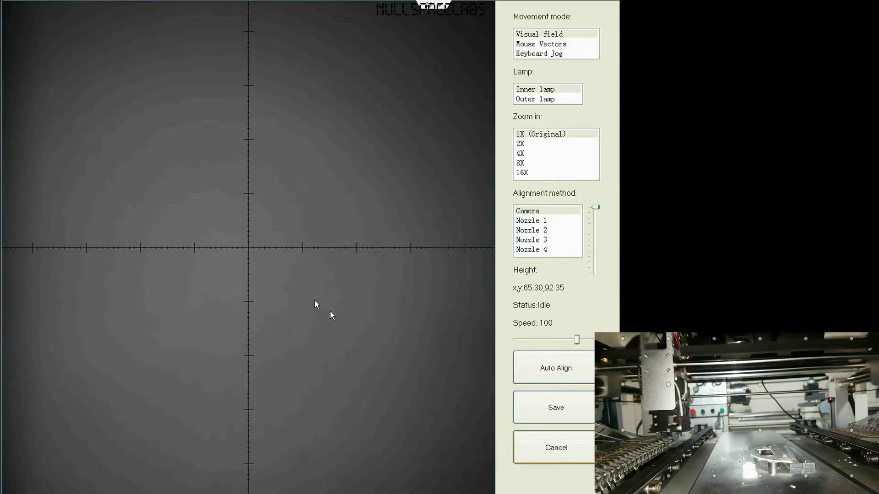
Check the camera view at the SMD1 (AFID1) component's alignment position without saving.
{"action": "double_click", "coordinate": [481, 84]}
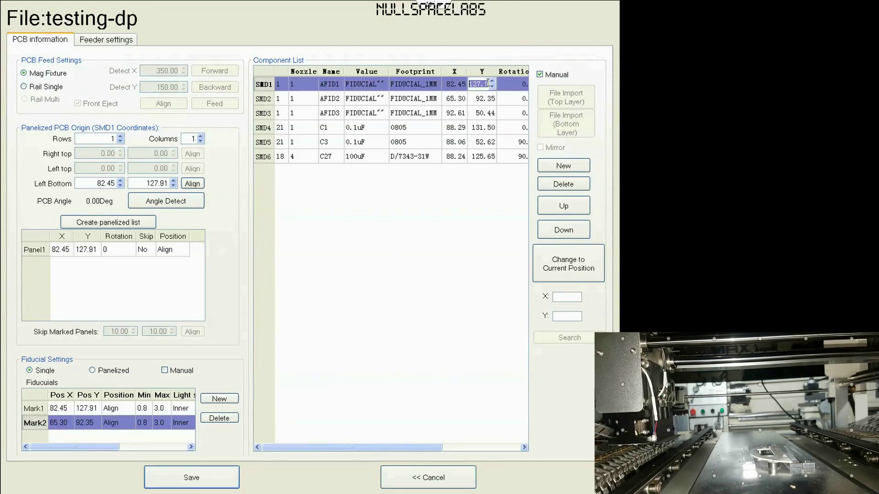
{"action": "left_click", "coordinate": [483, 446]}
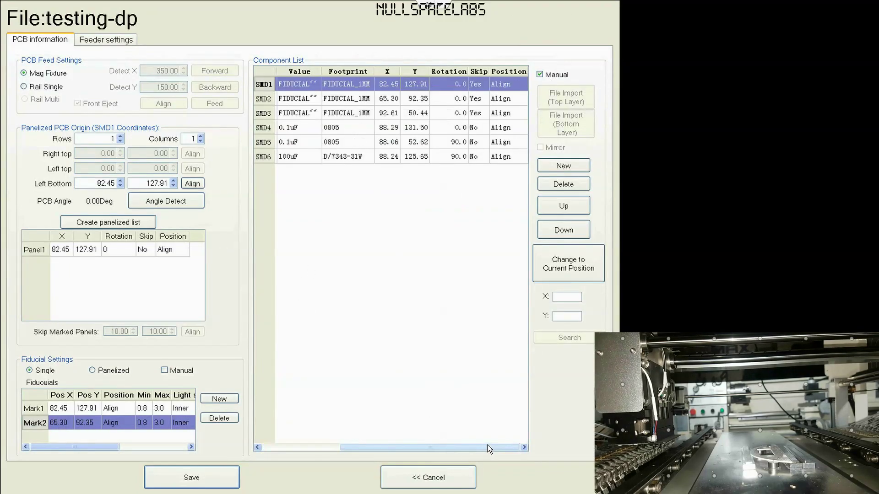
{"action": "double_click", "coordinate": [512, 84]}
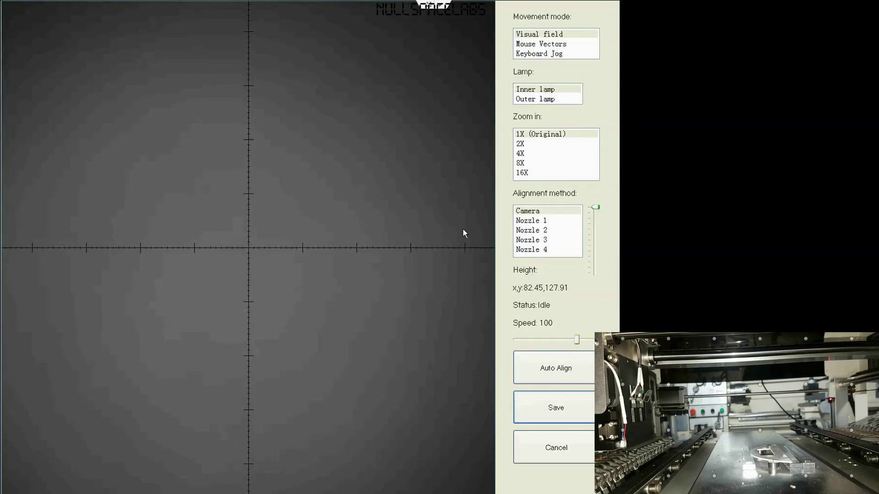
{"action": "left_click", "coordinate": [556, 448]}
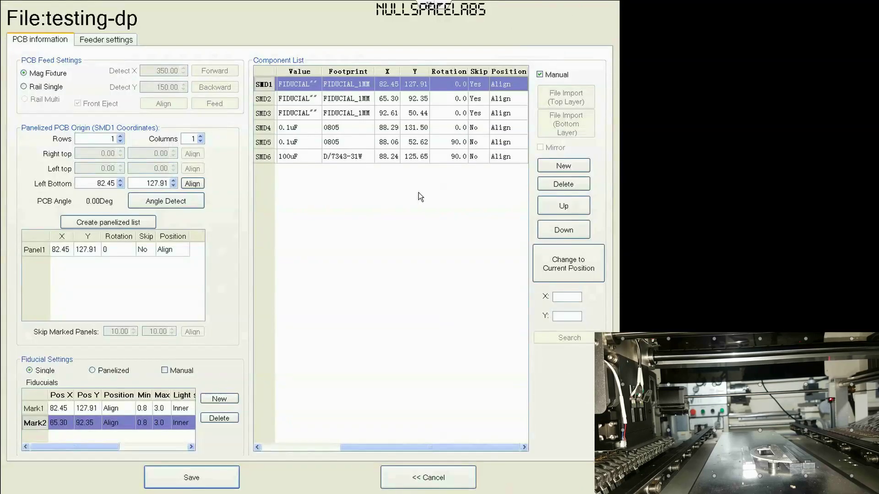
Start changing the mark and component positions to the current machine position, accepting manual recognition of the first mark.
{"action": "left_click", "coordinate": [560, 262]}
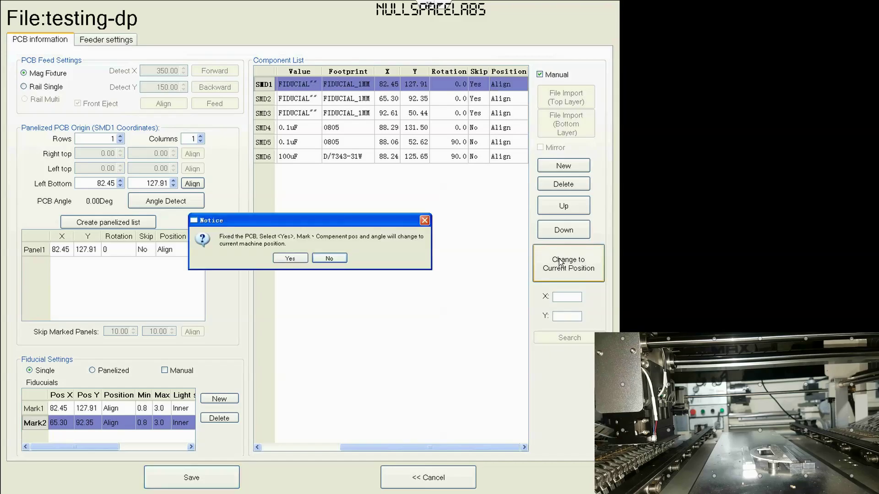
{"action": "left_click", "coordinate": [288, 259]}
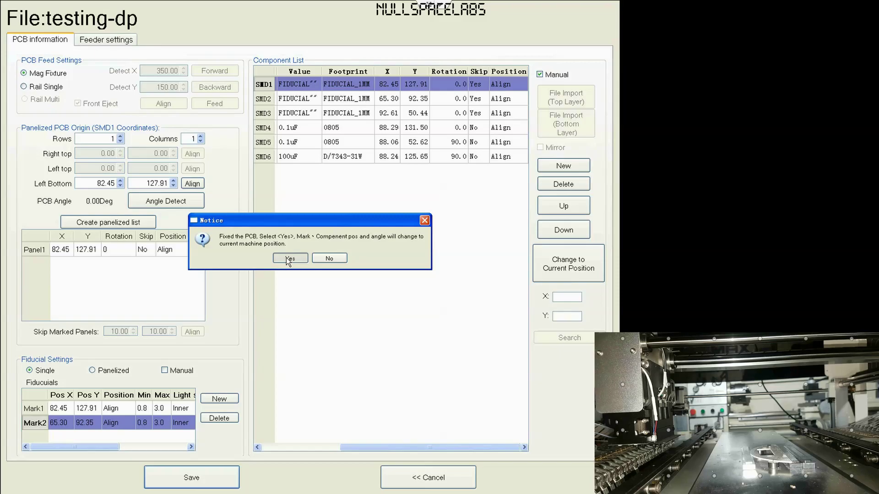
{"action": "left_click", "coordinate": [288, 259]}
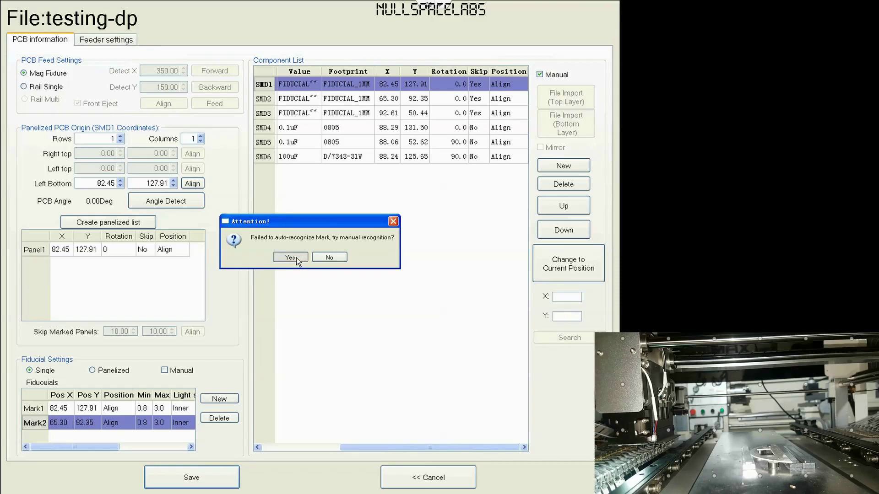
{"action": "left_click", "coordinate": [290, 257]}
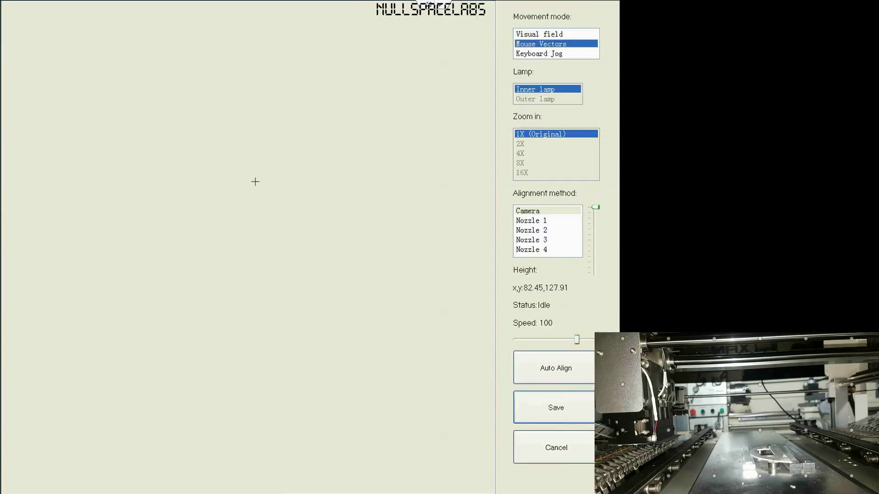
Move the head over the board to about x 237.50, y 219.15 with Mouse Vectors, and switch the movement mode to Visual field.
{"action": "left_click", "coordinate": [254, 182]}
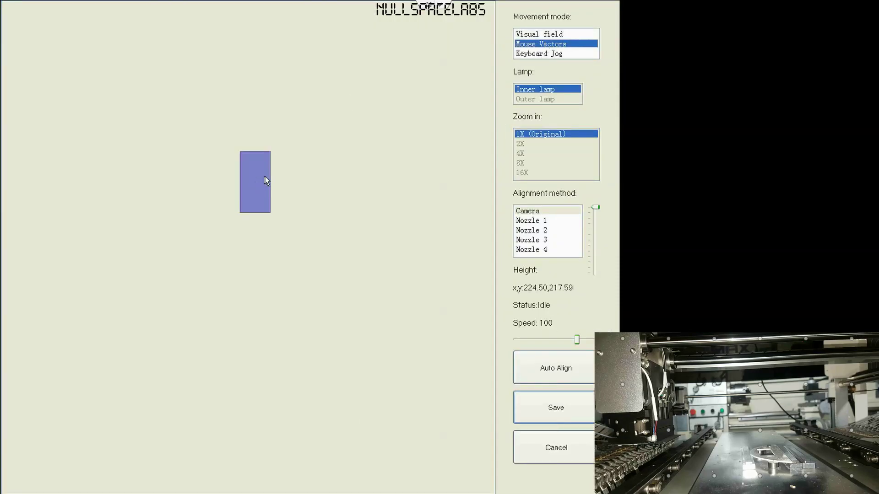
{"action": "left_click", "coordinate": [398, 114]}
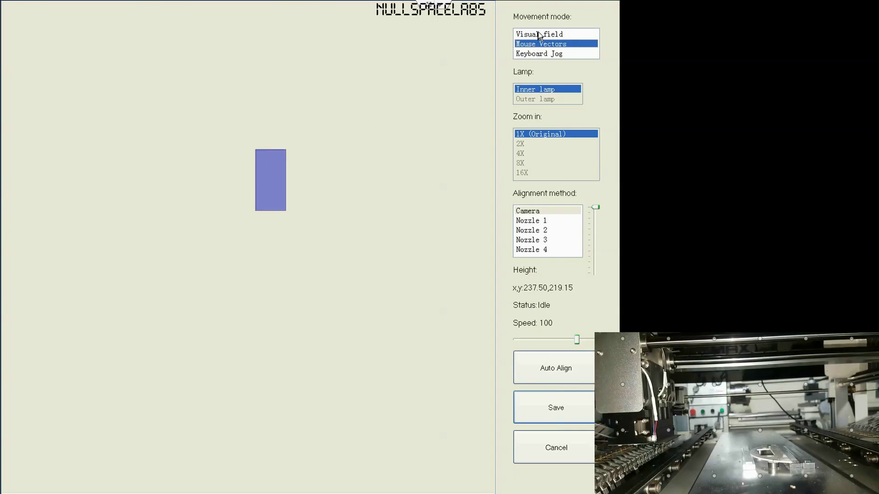
{"action": "left_click", "coordinate": [522, 34]}
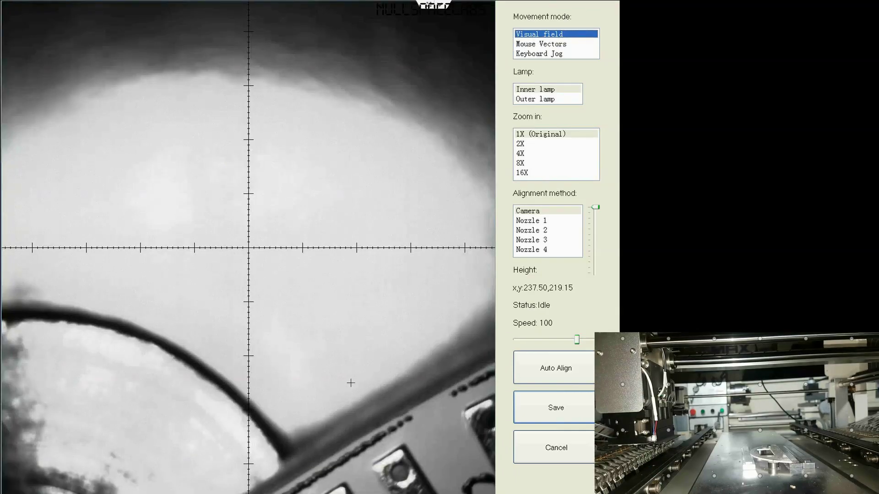
Center the camera on the round fiducial beside C27, auto-align it and save it as the first mark's position.
{"action": "left_click", "coordinate": [351, 382]}
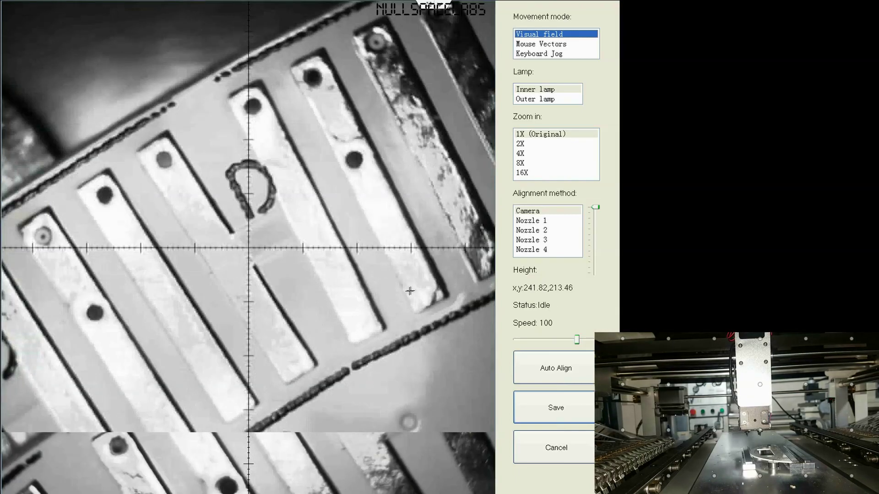
{"action": "left_click", "coordinate": [410, 291]}
{"action": "left_click", "coordinate": [412, 275]}
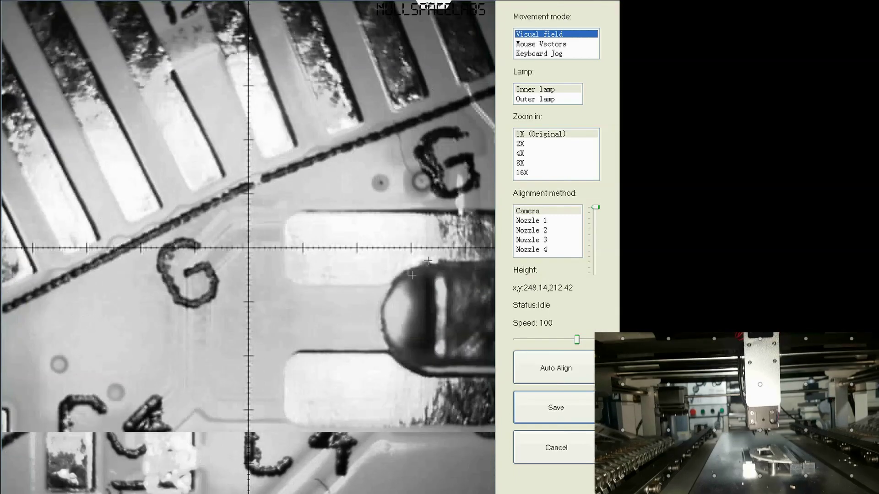
{"action": "left_click", "coordinate": [84, 425]}
{"action": "left_click", "coordinate": [79, 431]}
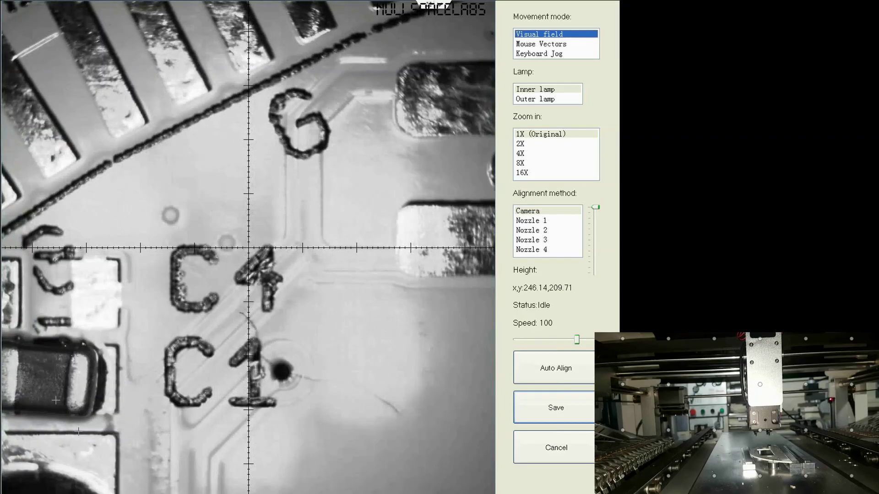
{"action": "left_click", "coordinate": [57, 424]}
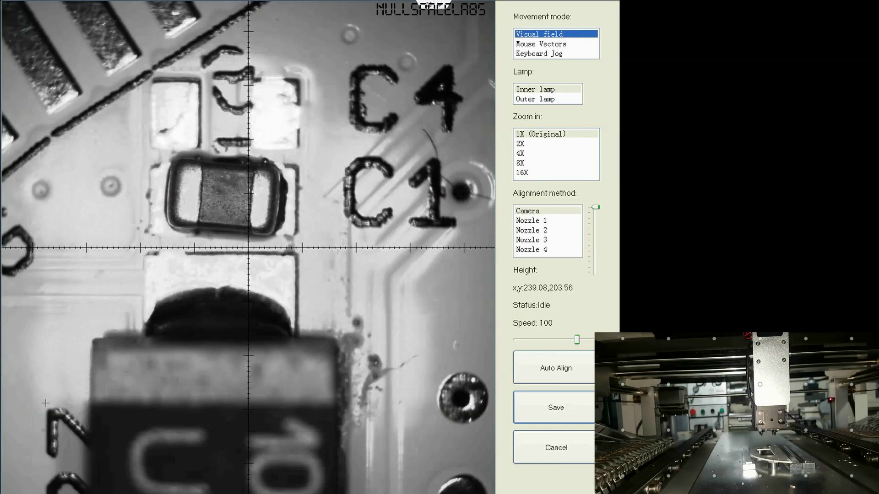
{"action": "left_click", "coordinate": [67, 350]}
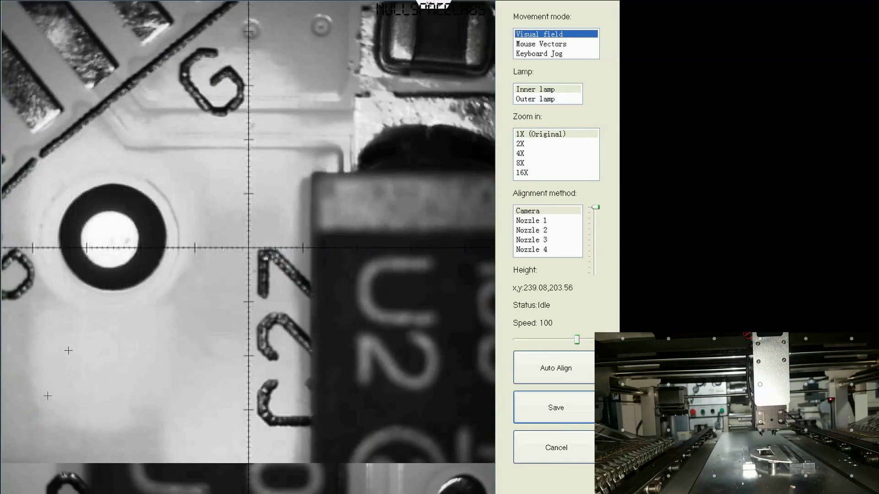
{"action": "left_click", "coordinate": [109, 240]}
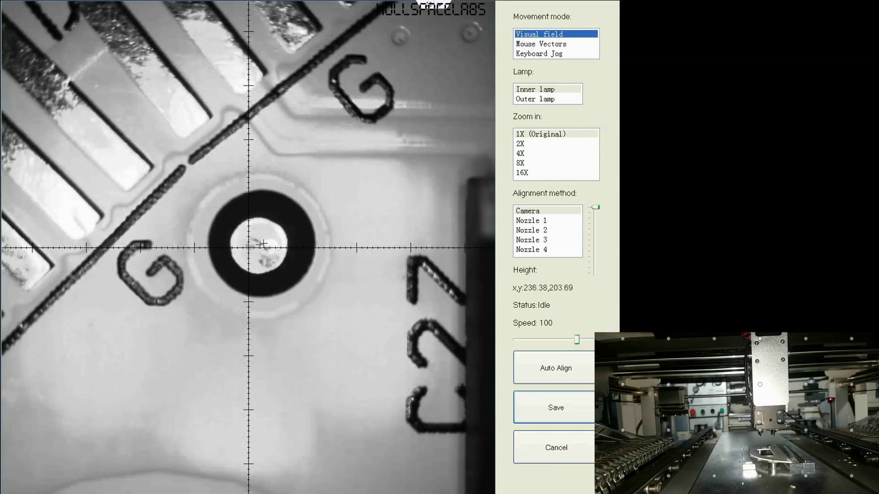
{"action": "left_click", "coordinate": [263, 243]}
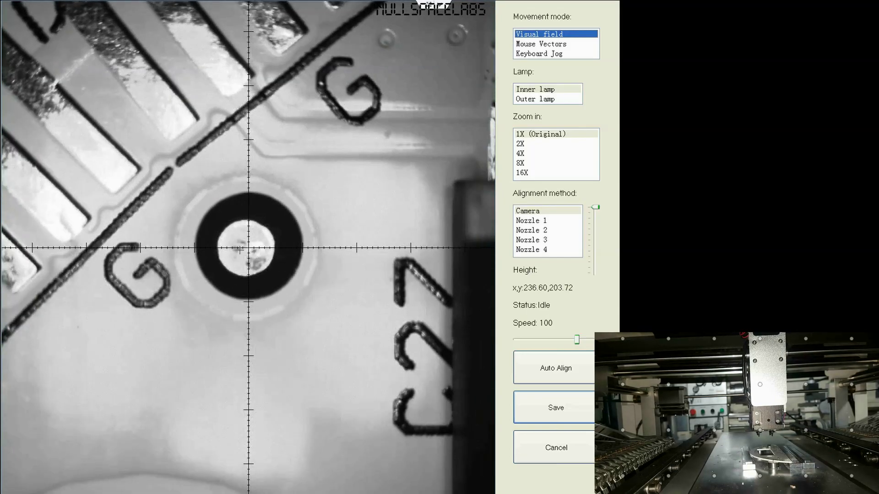
{"action": "left_click", "coordinate": [558, 373]}
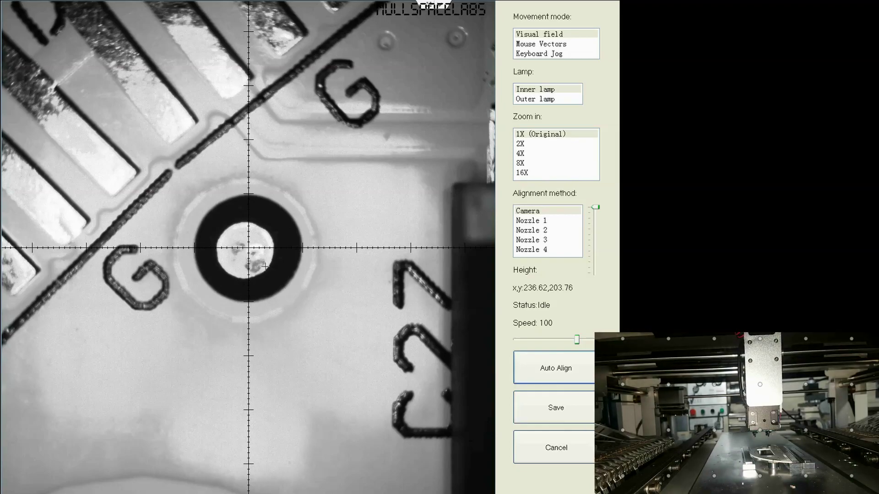
{"action": "left_click", "coordinate": [556, 410]}
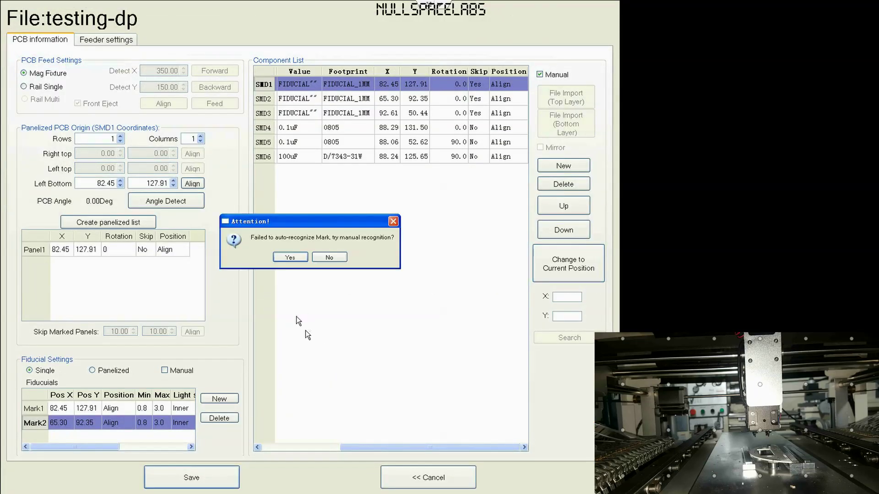
Accept manual recognition of the second mark, move the head over the board with Mouse Vectors, and switch to Visual field mode.
{"action": "left_click", "coordinate": [290, 258]}
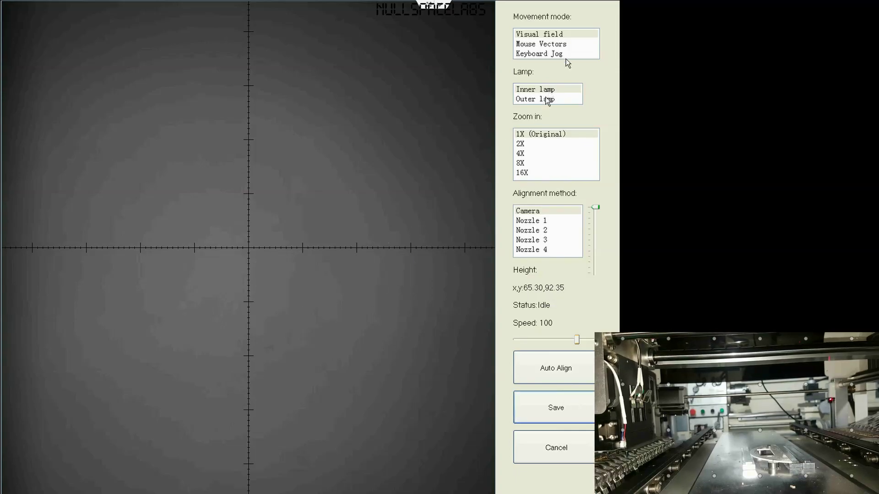
{"action": "left_click", "coordinate": [562, 43]}
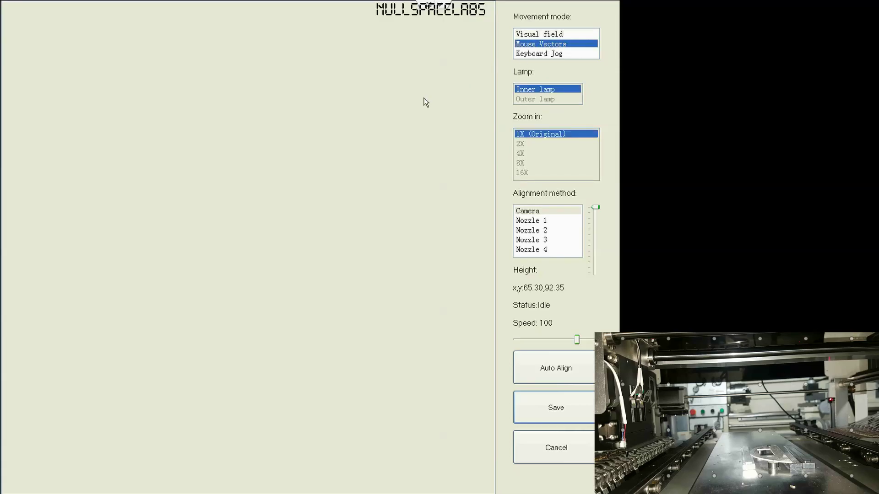
{"action": "left_click", "coordinate": [255, 218]}
{"action": "left_click", "coordinate": [257, 191]}
{"action": "left_click", "coordinate": [550, 34]}
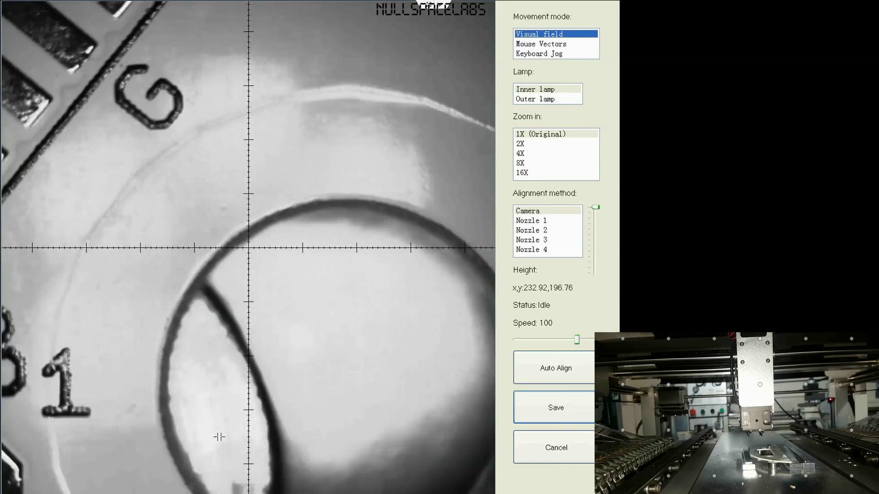
Move the camera across the board to the round fiducial between the two holes at the board edge, and center it.
{"action": "left_click", "coordinate": [217, 436]}
{"action": "left_click", "coordinate": [156, 420]}
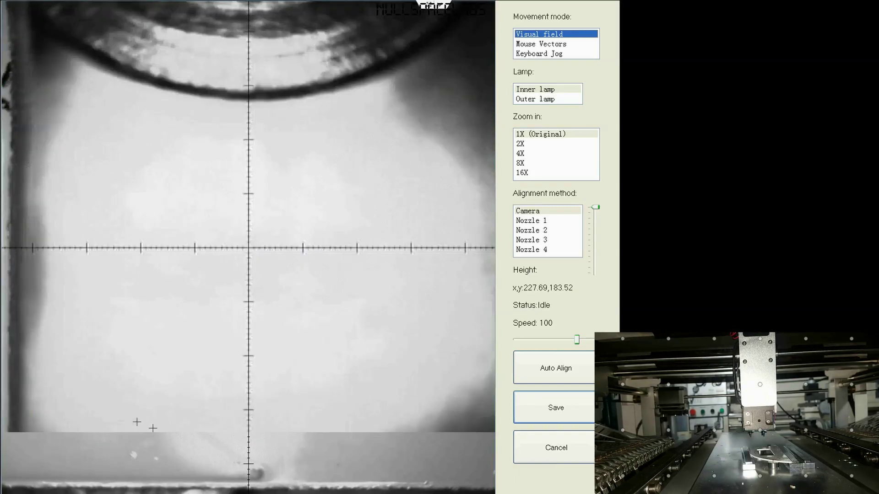
{"action": "left_click", "coordinate": [139, 418]}
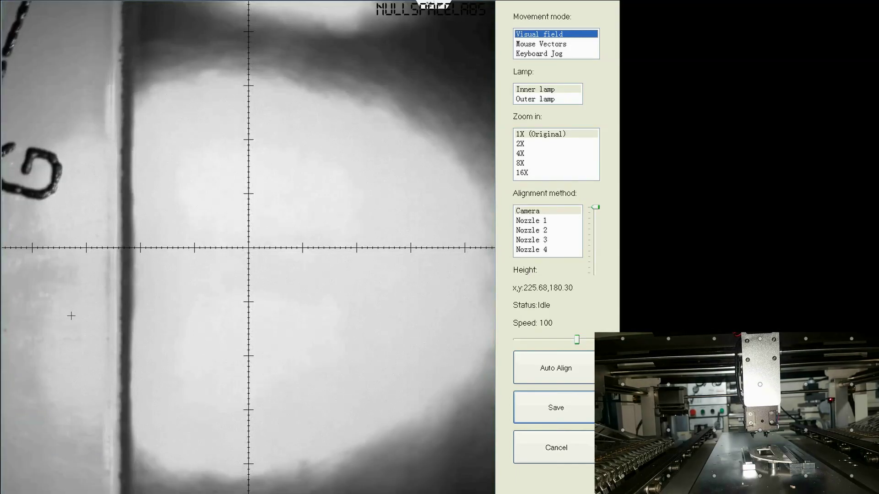
{"action": "left_click", "coordinate": [71, 315]}
{"action": "left_click", "coordinate": [133, 390]}
{"action": "left_click", "coordinate": [256, 376]}
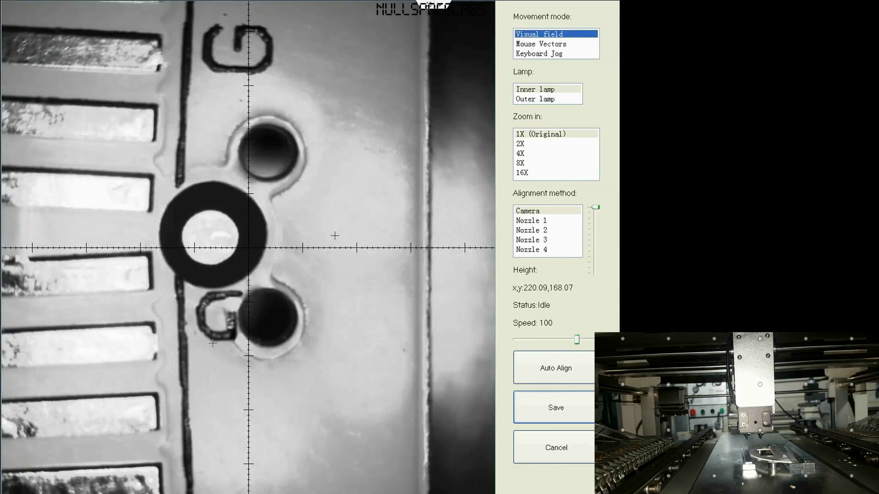
{"action": "left_click", "coordinate": [211, 236]}
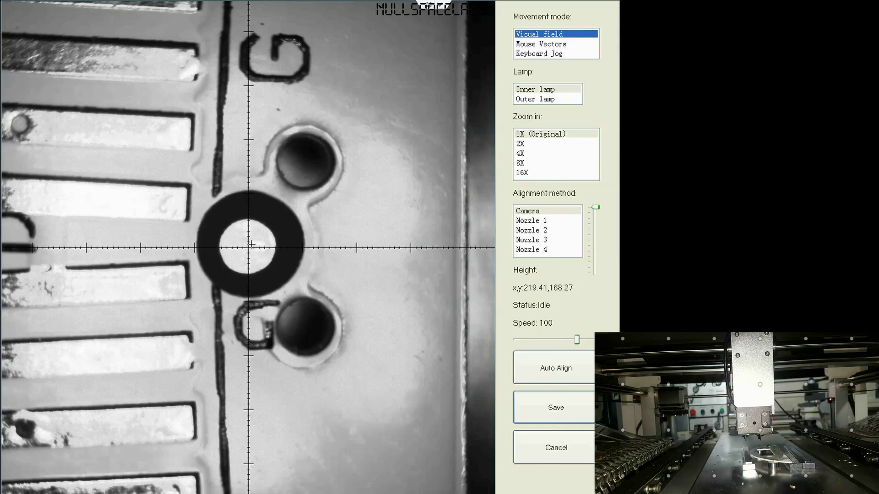
Try Auto Align on the edge fiducial, recenter the camera on it manually and save it as the second mark's position.
{"action": "left_click", "coordinate": [544, 369]}
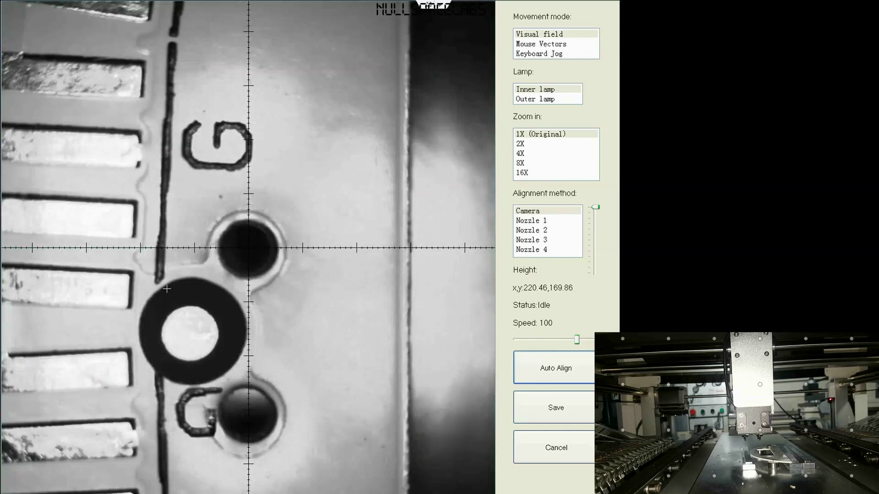
{"action": "left_click", "coordinate": [190, 335]}
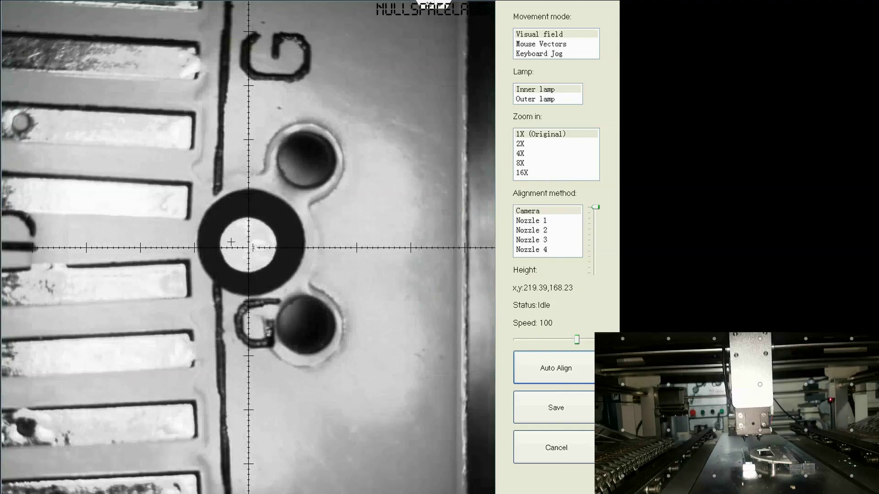
{"action": "left_click", "coordinate": [247, 250]}
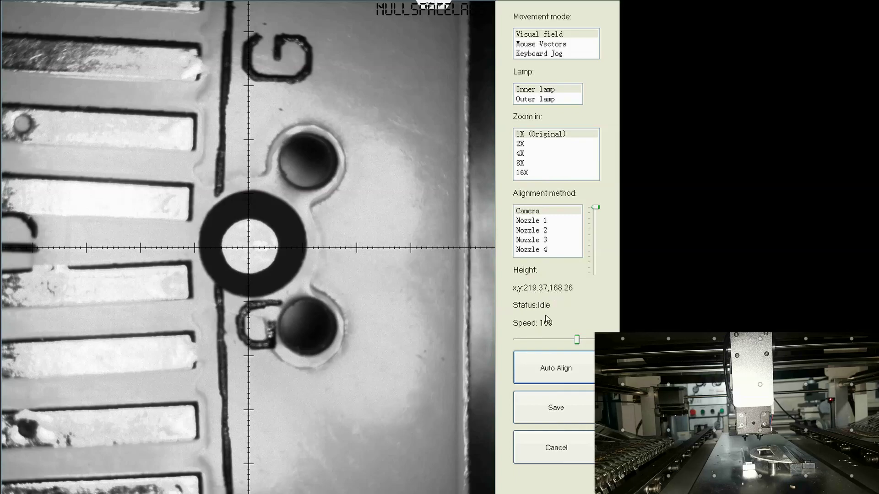
{"action": "left_click", "coordinate": [550, 409]}
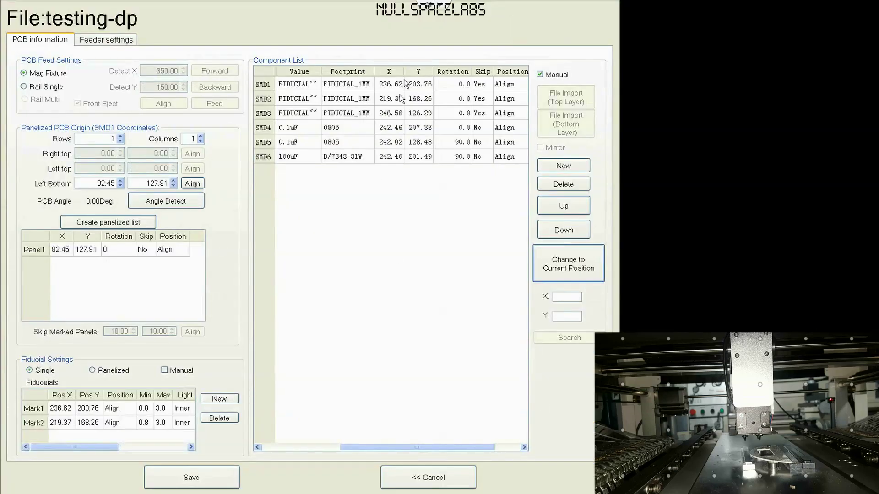
Check the camera alignment of SMD6, SMD4 and SMD1 against the board, leaving each view without saving.
{"action": "left_click", "coordinate": [511, 160]}
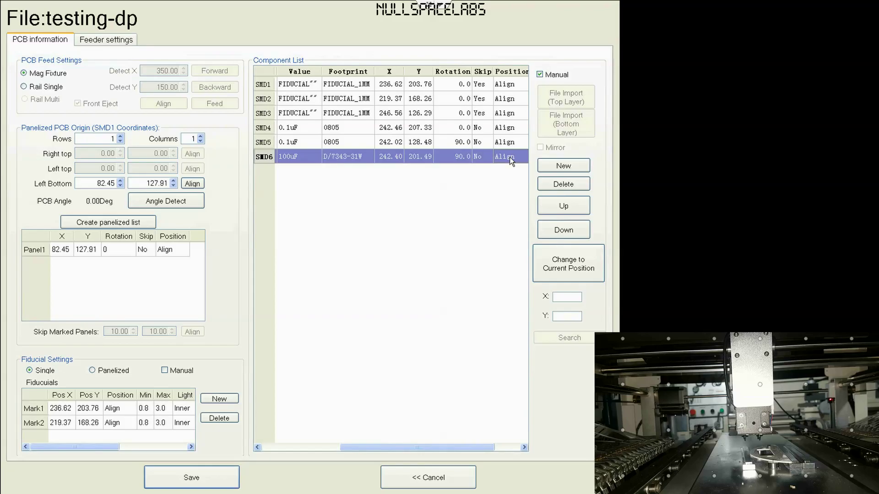
{"action": "left_click", "coordinate": [510, 160]}
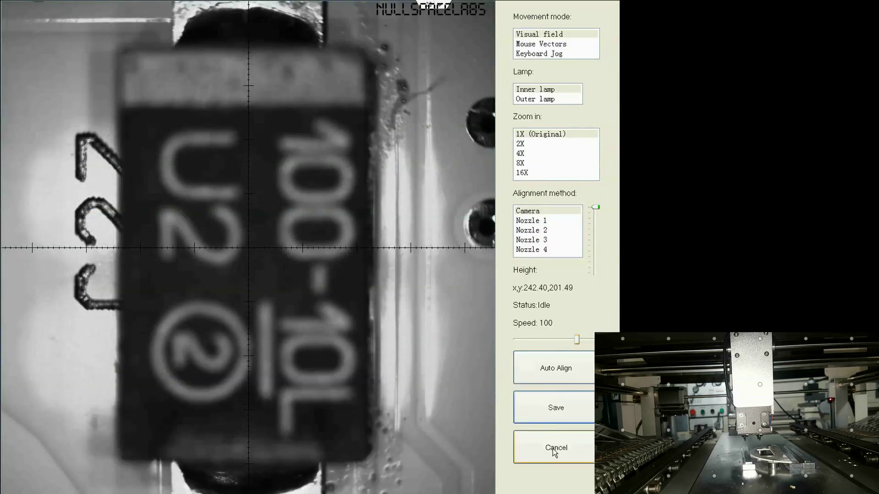
{"action": "left_click", "coordinate": [555, 450]}
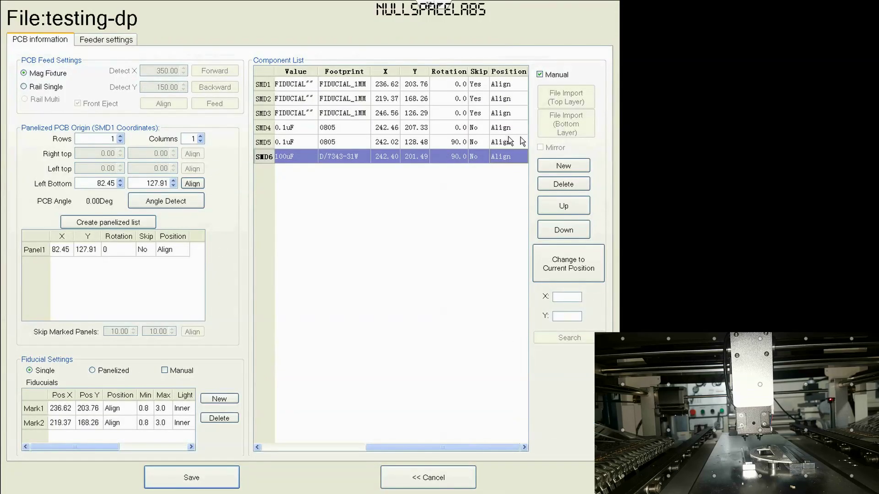
{"action": "left_click", "coordinate": [516, 130]}
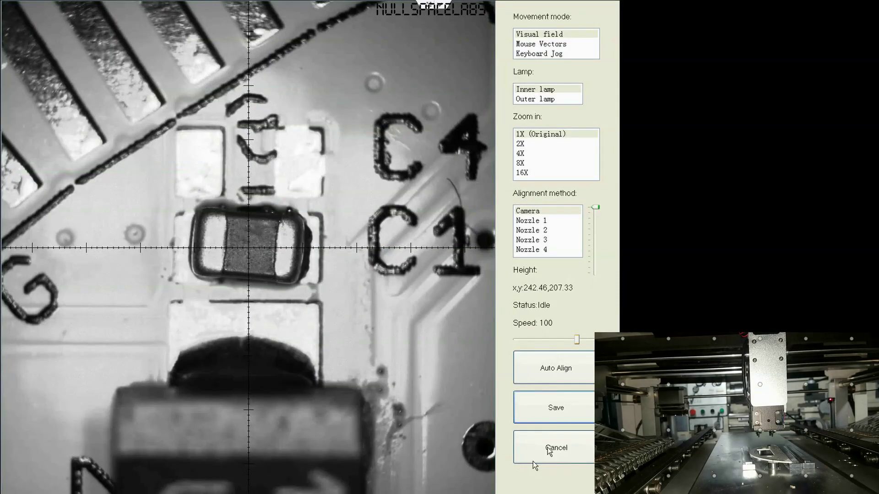
{"action": "left_click", "coordinate": [549, 451]}
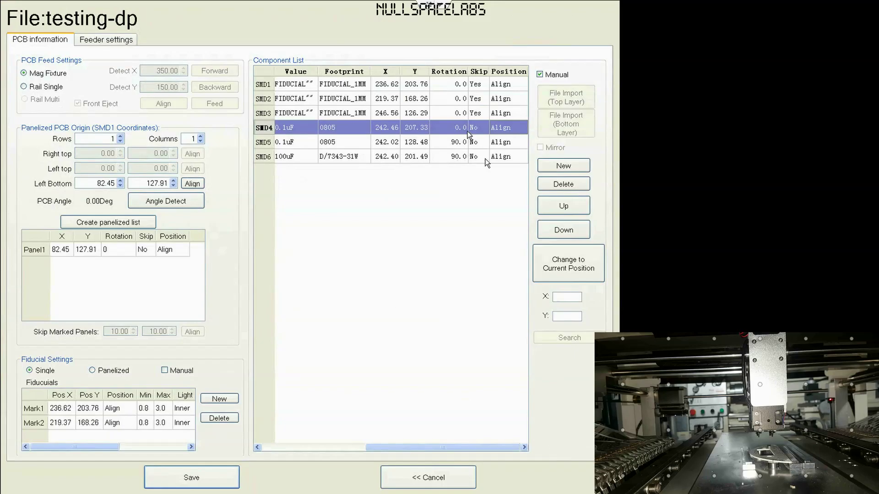
{"action": "left_click", "coordinate": [504, 85]}
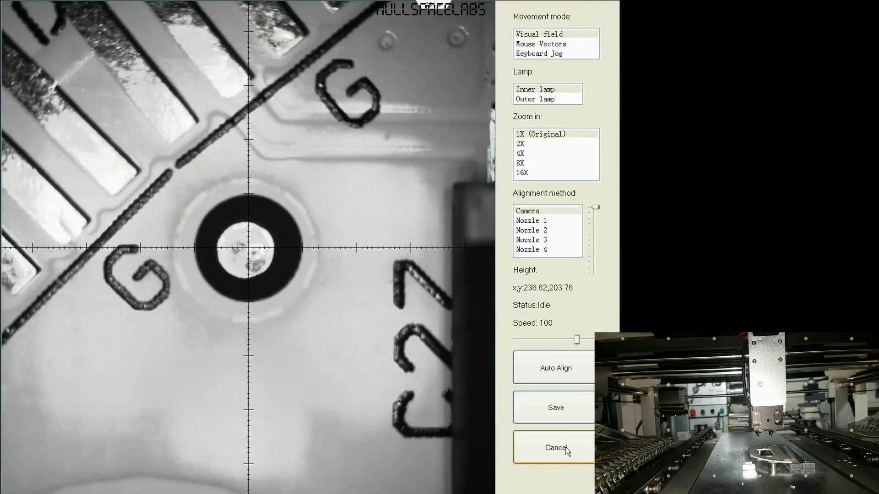
{"action": "left_click", "coordinate": [556, 448]}
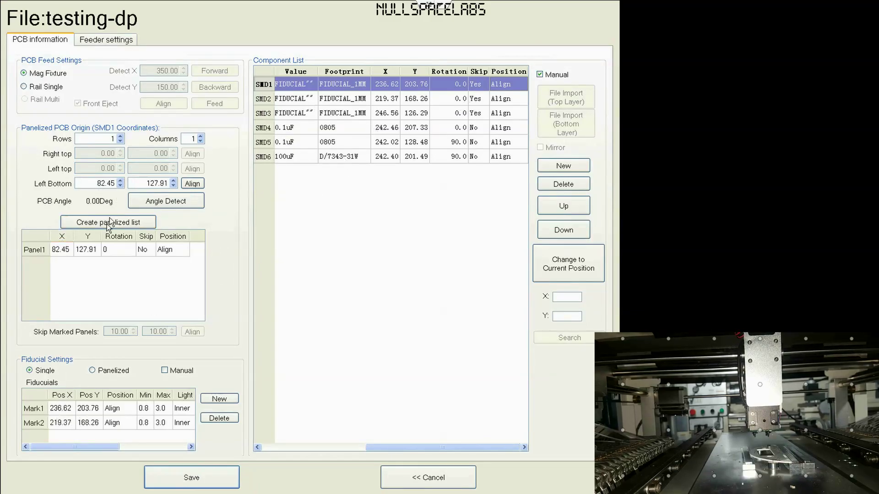
Set the panel origin's Left Bottom coordinates to 236.62, 203.76 and create the panelized list, acknowledging the notice.
{"action": "left_click", "coordinate": [86, 181]}
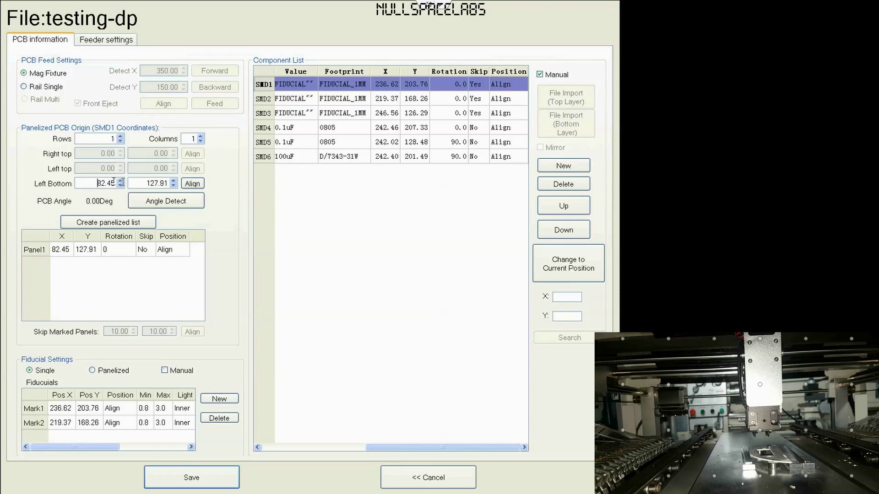
{"action": "double_click", "coordinate": [114, 182]}
{"action": "type", "text": "236."}
{"action": "type", "text": "62"}
{"action": "key", "text": "Tab"}
{"action": "double_click", "coordinate": [172, 180]}
{"action": "type", "text": "203.76"}
{"action": "key", "text": "Tab"}
{"action": "left_click", "coordinate": [104, 222]}
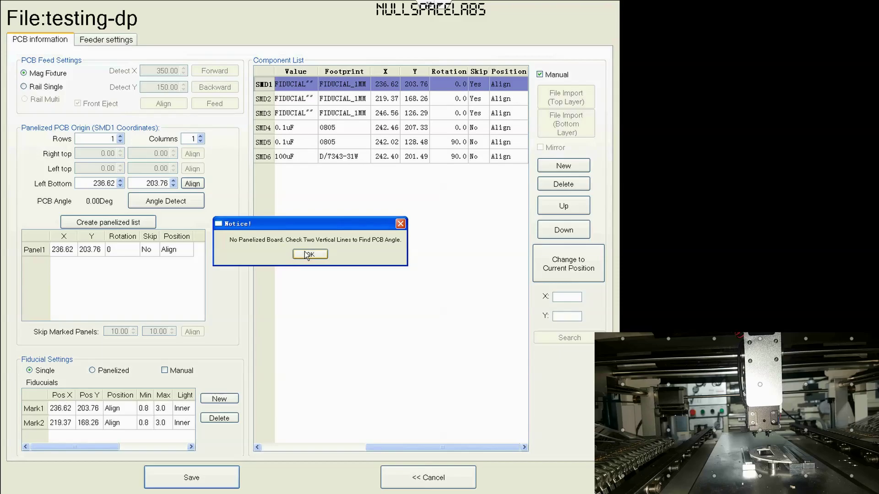
{"action": "left_click", "coordinate": [307, 255]}
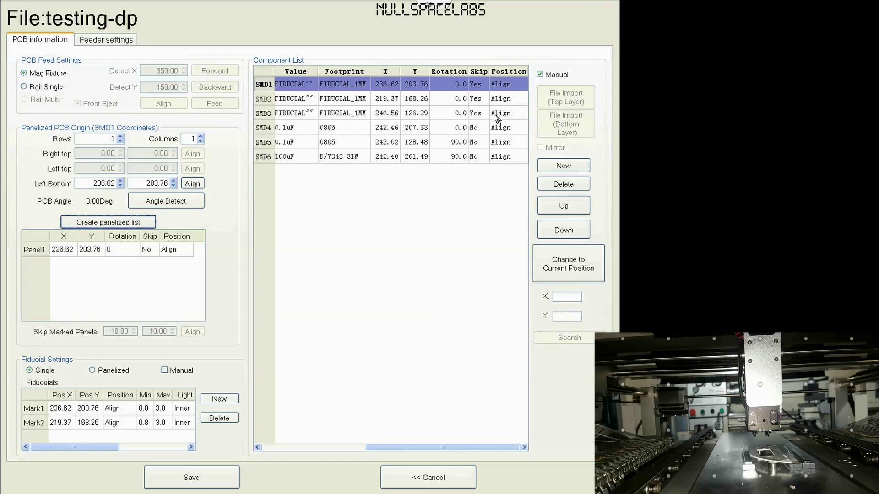
Save the testing-dp program and return to the file list.
{"action": "left_click", "coordinate": [188, 481]}
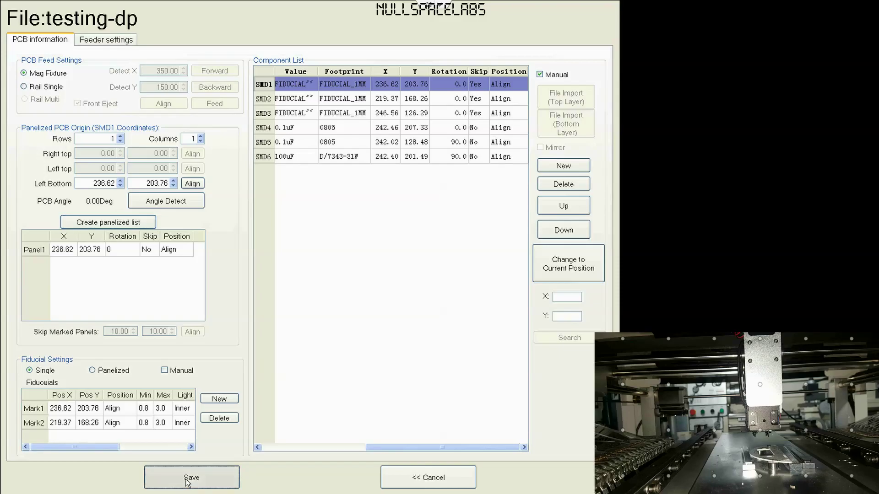
{"action": "left_click", "coordinate": [310, 253]}
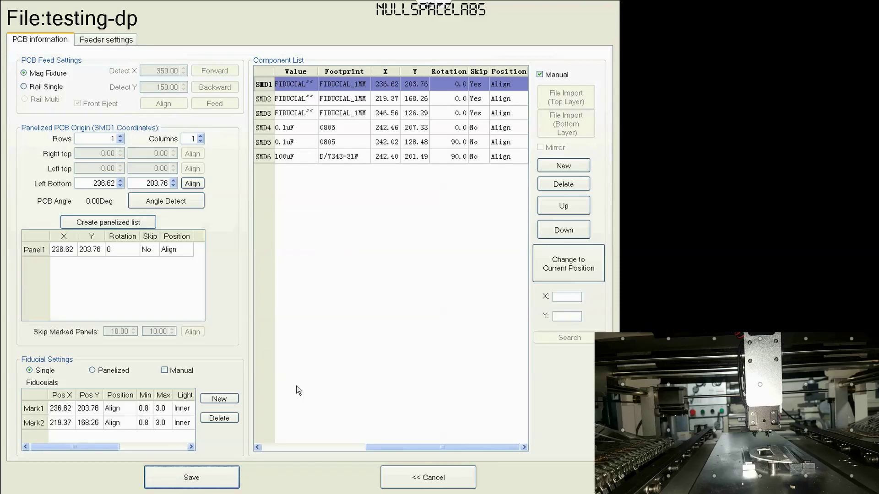
{"action": "left_click", "coordinate": [403, 478]}
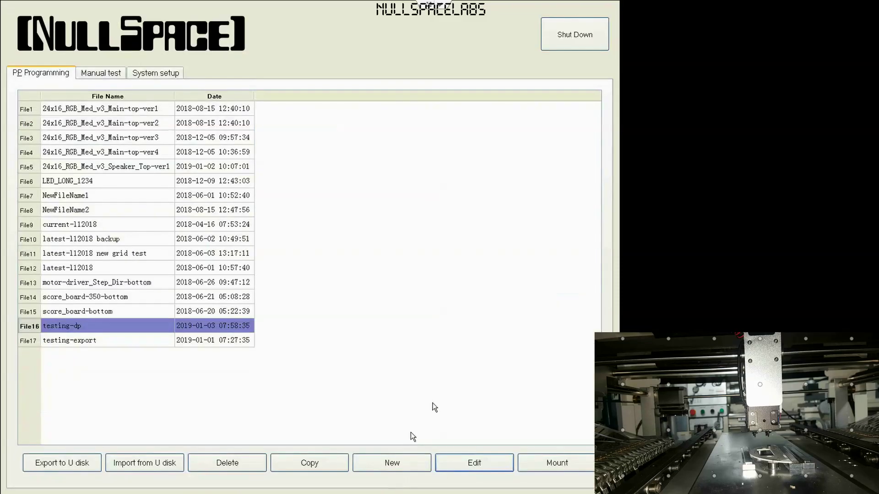
Mount testing-dp and run it in single steps through fiducial recognition to C3, then stop the run and exit.
{"action": "left_click", "coordinate": [553, 462]}
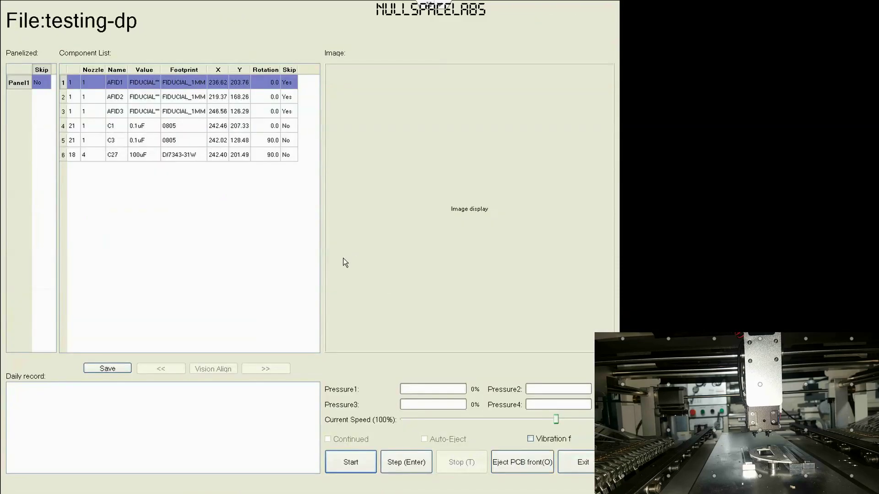
{"action": "left_click", "coordinate": [411, 466]}
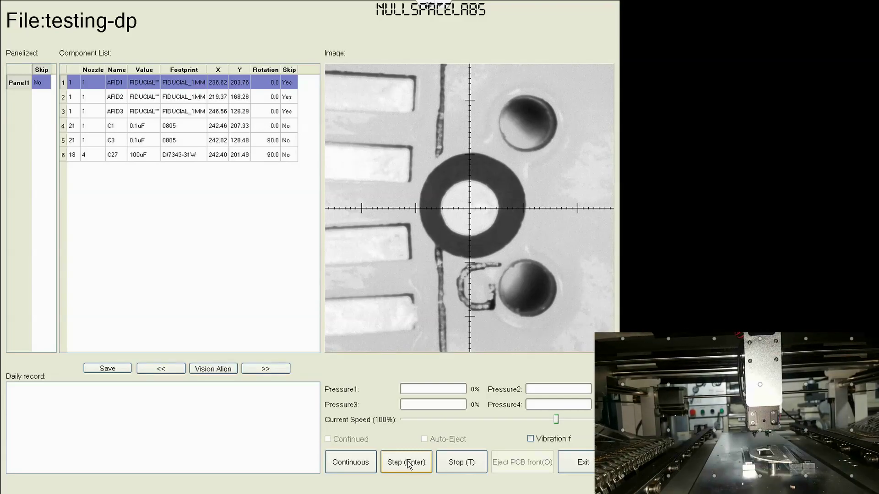
{"action": "left_click", "coordinate": [407, 463]}
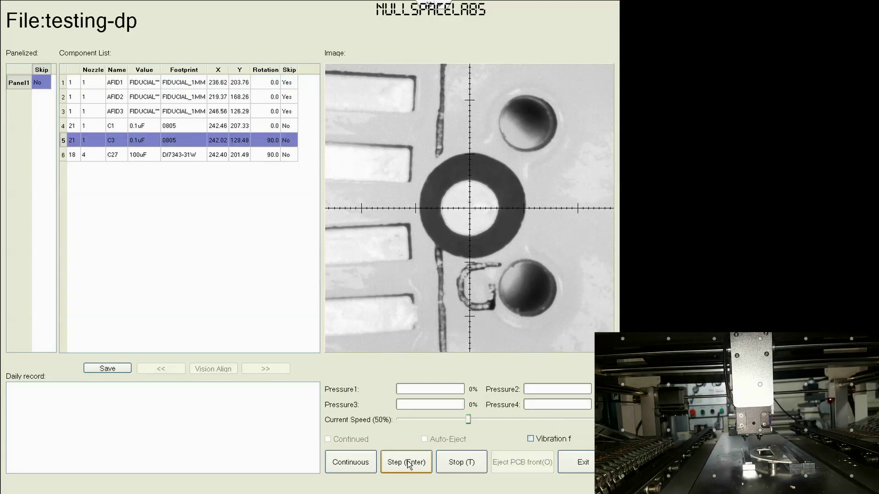
{"action": "left_click", "coordinate": [472, 464]}
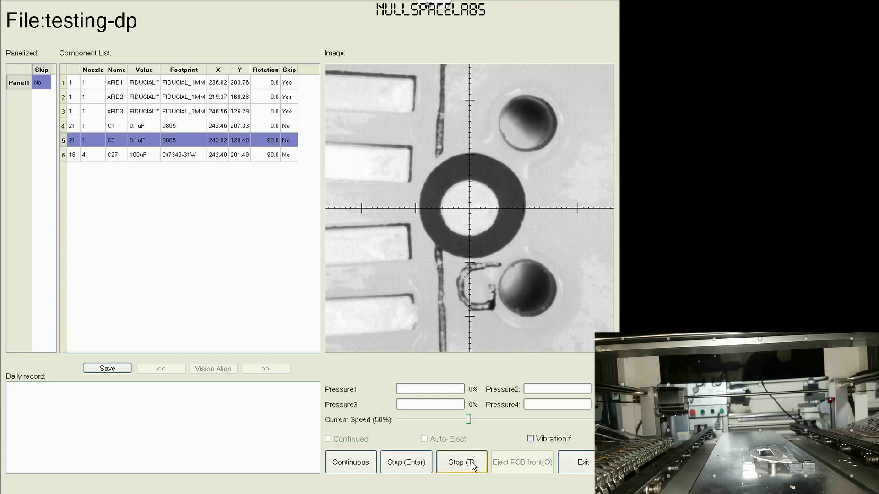
{"action": "left_click", "coordinate": [580, 460]}
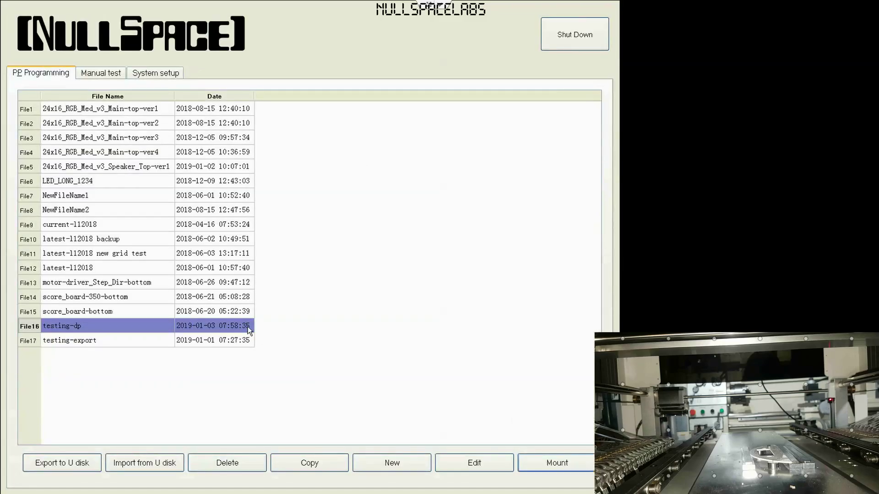